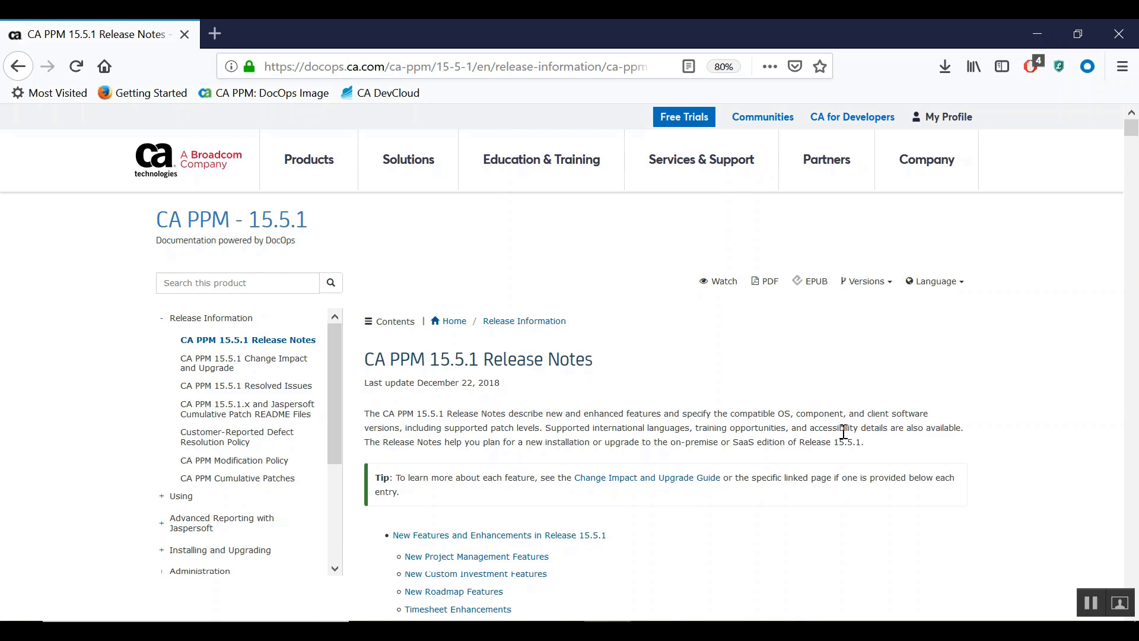
- Follow the release notes' Hardware and Software Compatibility Specifications link and scroll to the supported OS table
scroll(843, 432, down, 4)
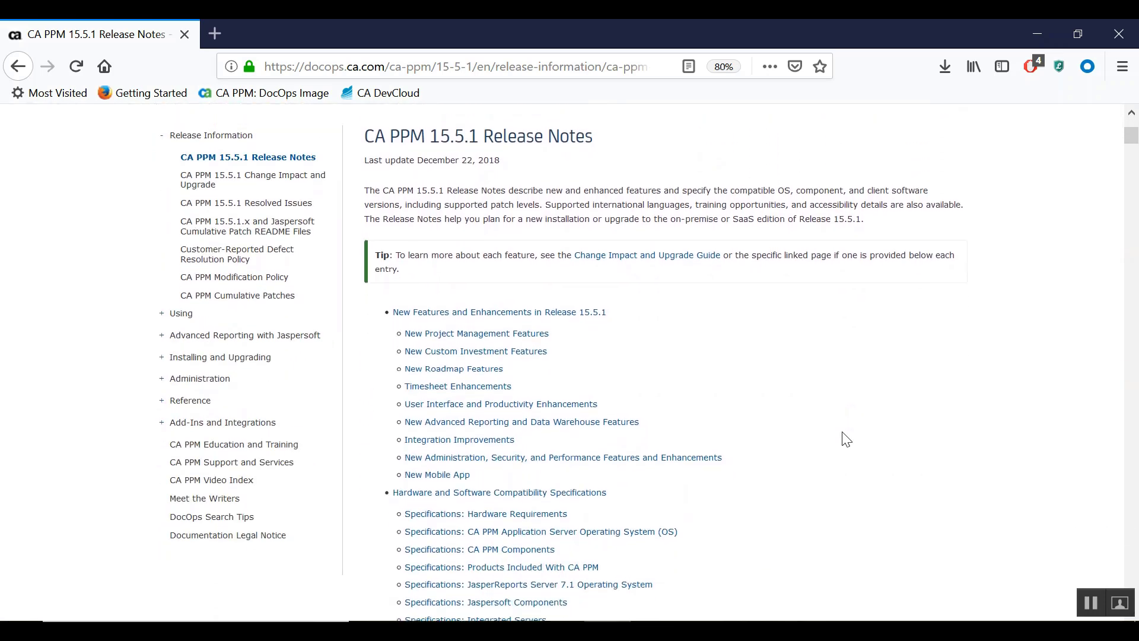
scroll(567, 497, down, 1)
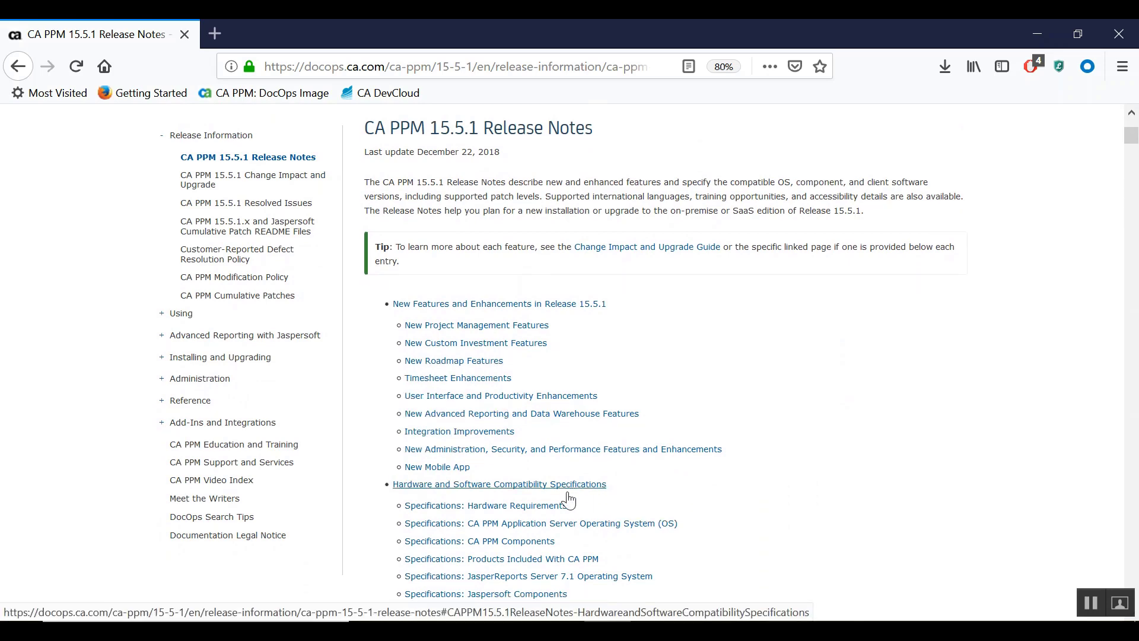
click(567, 493)
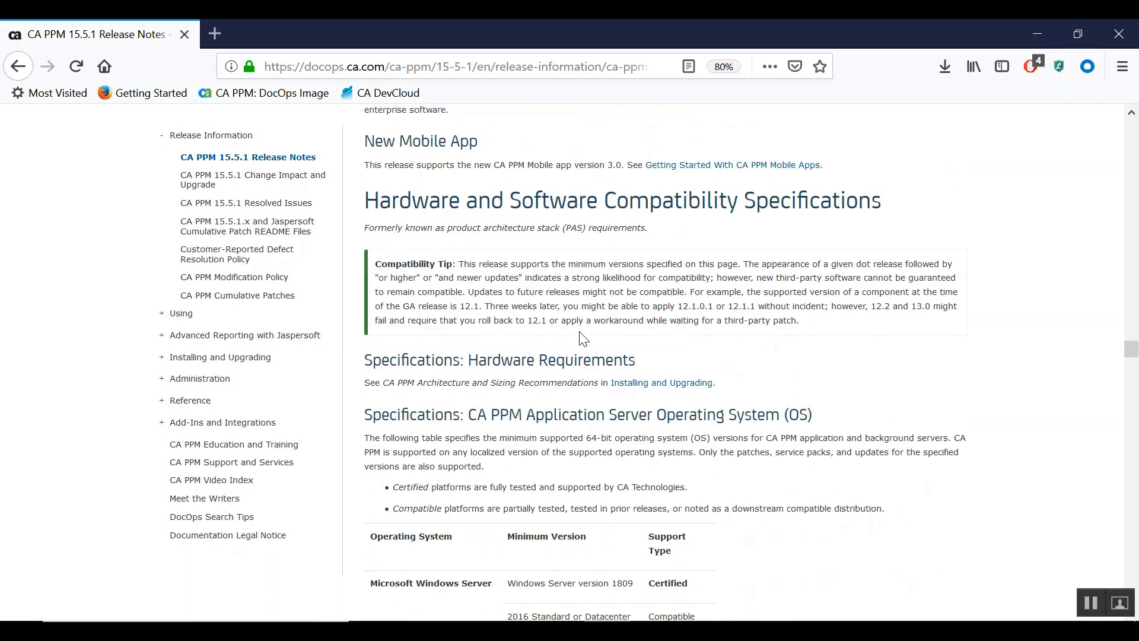
scroll(581, 354, down, 4)
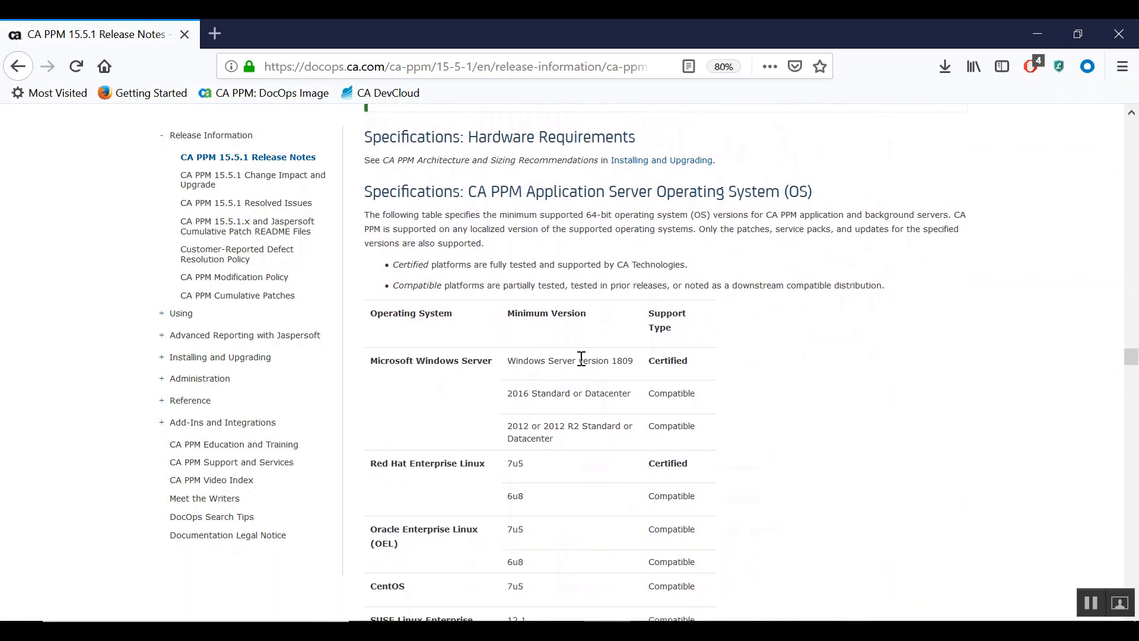
scroll(581, 360, down, 1)
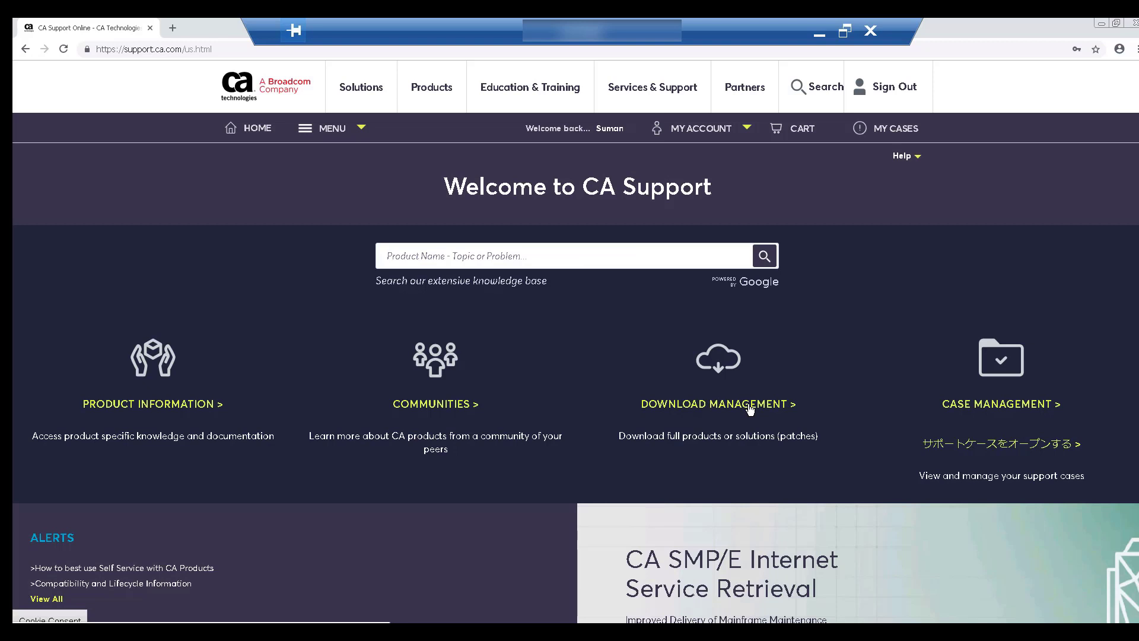
- In Download Management, search 'CA PPM' and select CA PPM On Premise - Application (Clarity)
click(750, 406)
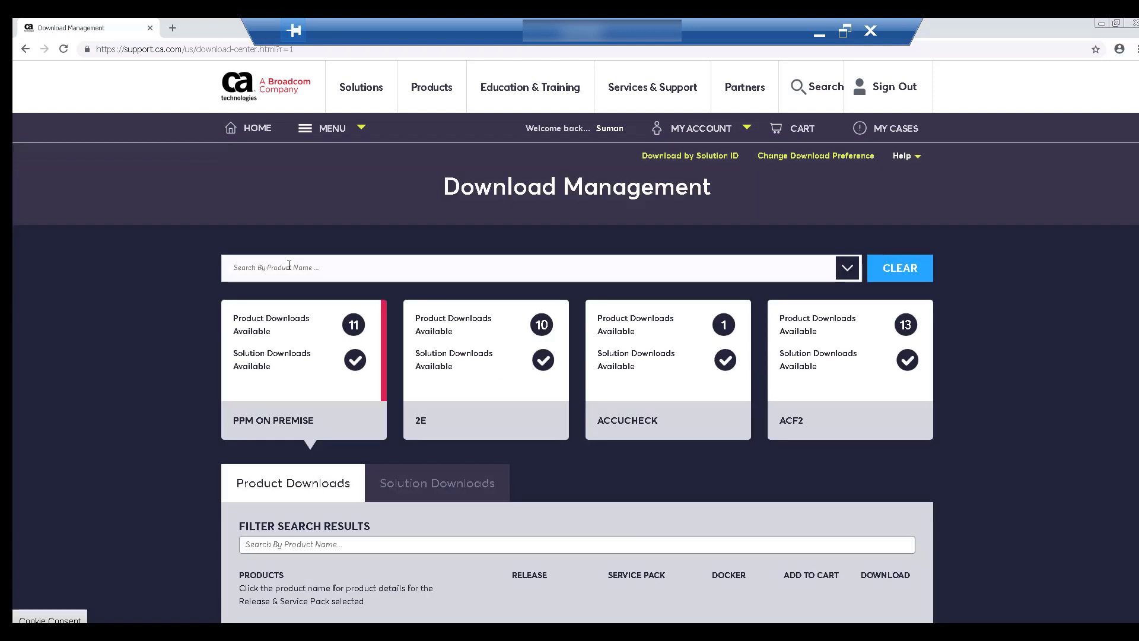
click(289, 266)
text(CA )
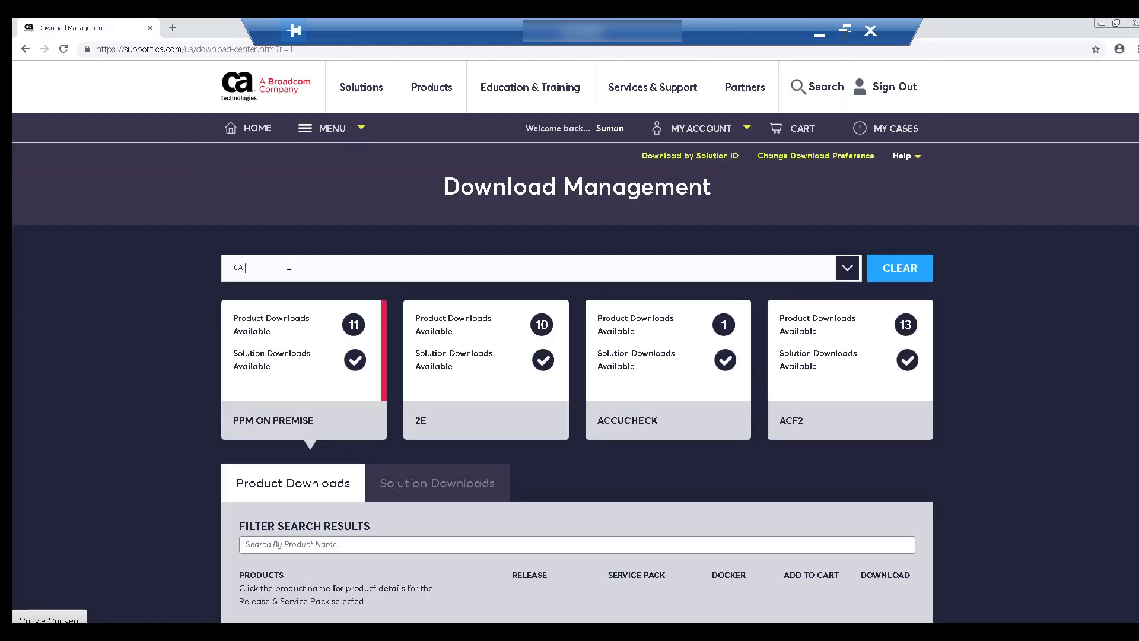
text(PPM)
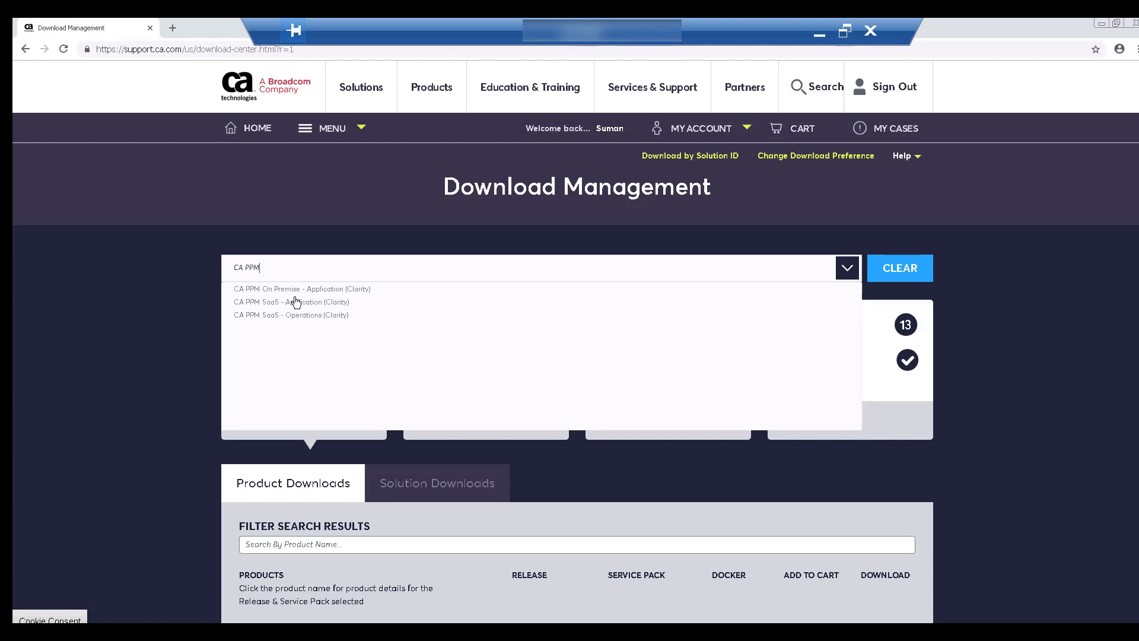
click(305, 289)
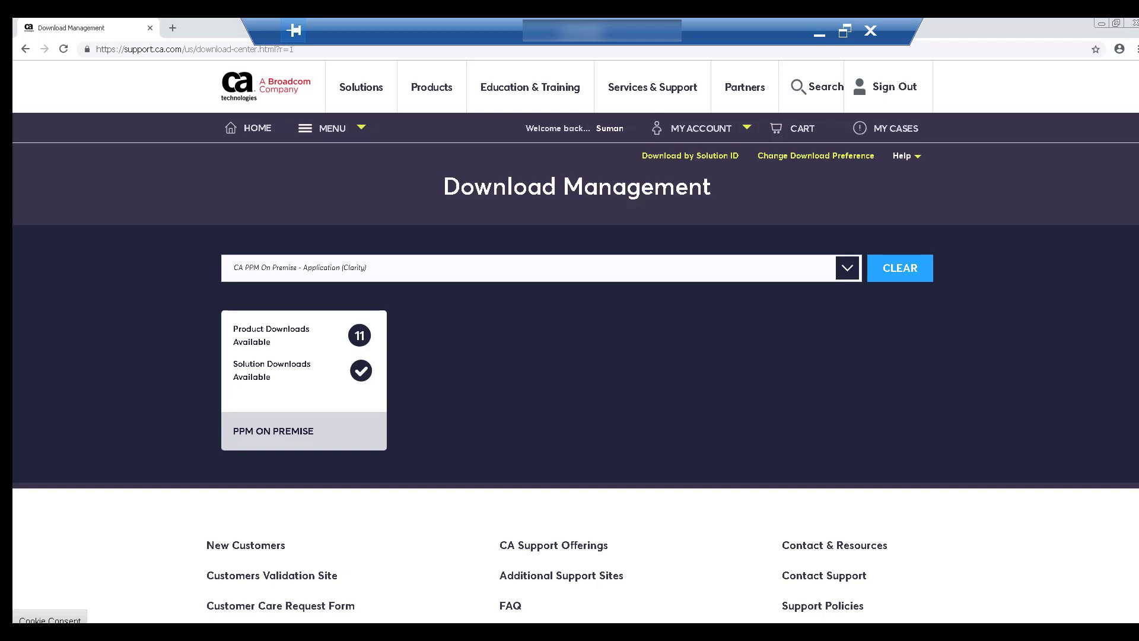
- List PPM ON PREMISE downloads, set CA Clarity Creator's release to 15.5.1, and open its product files
scroll(280, 218, down, 2)
click(280, 218)
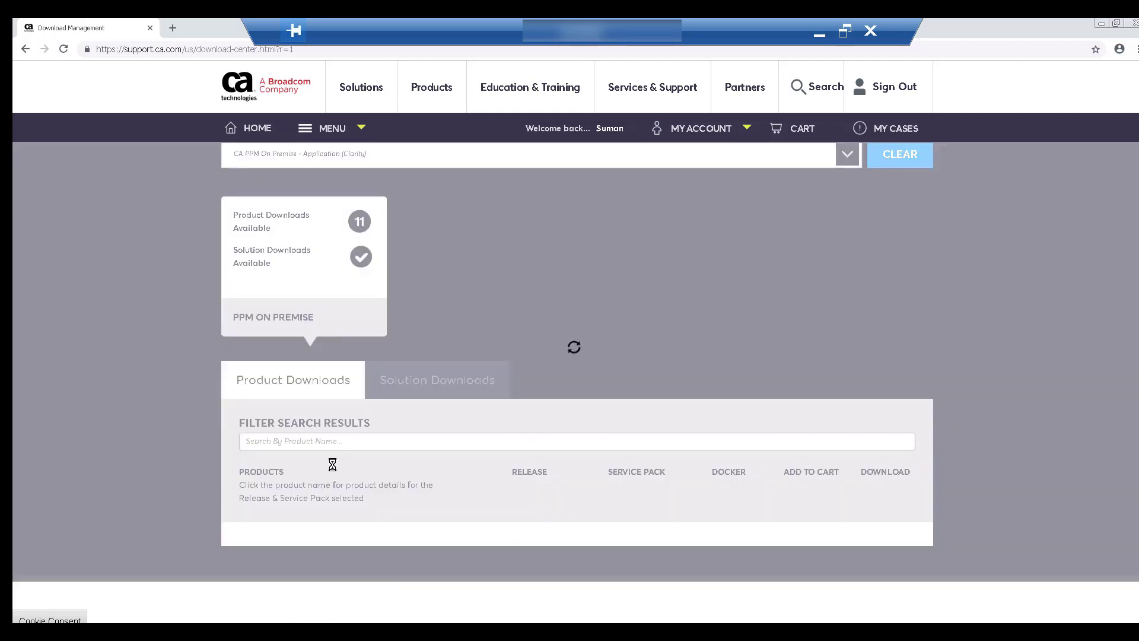
scroll(332, 469, down, 1)
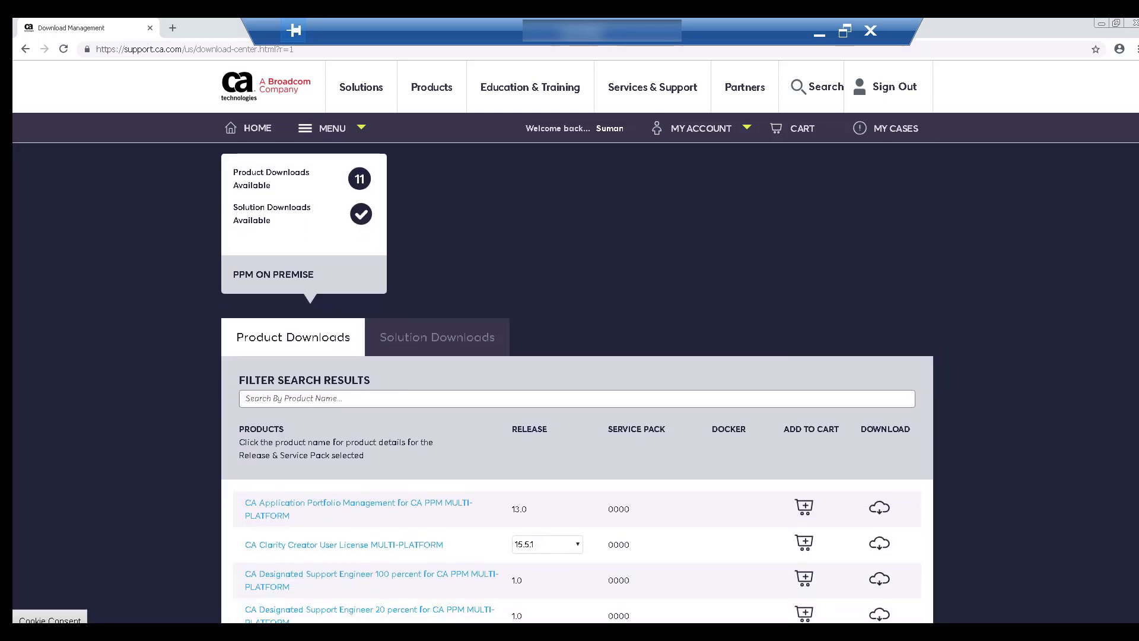
click(561, 544)
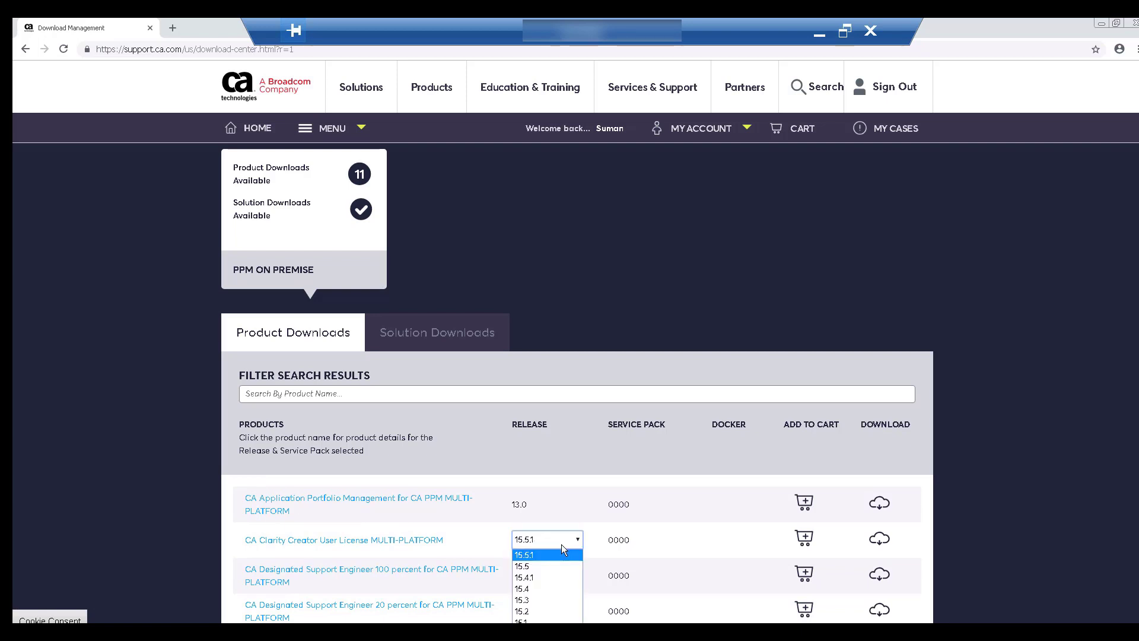
click(531, 560)
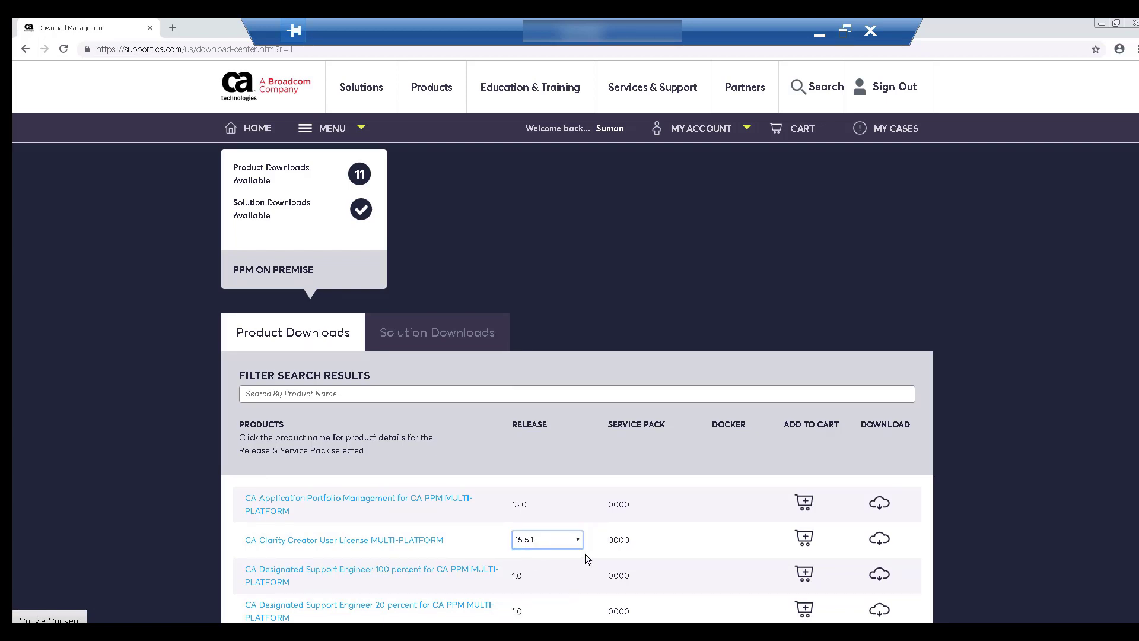
click(335, 543)
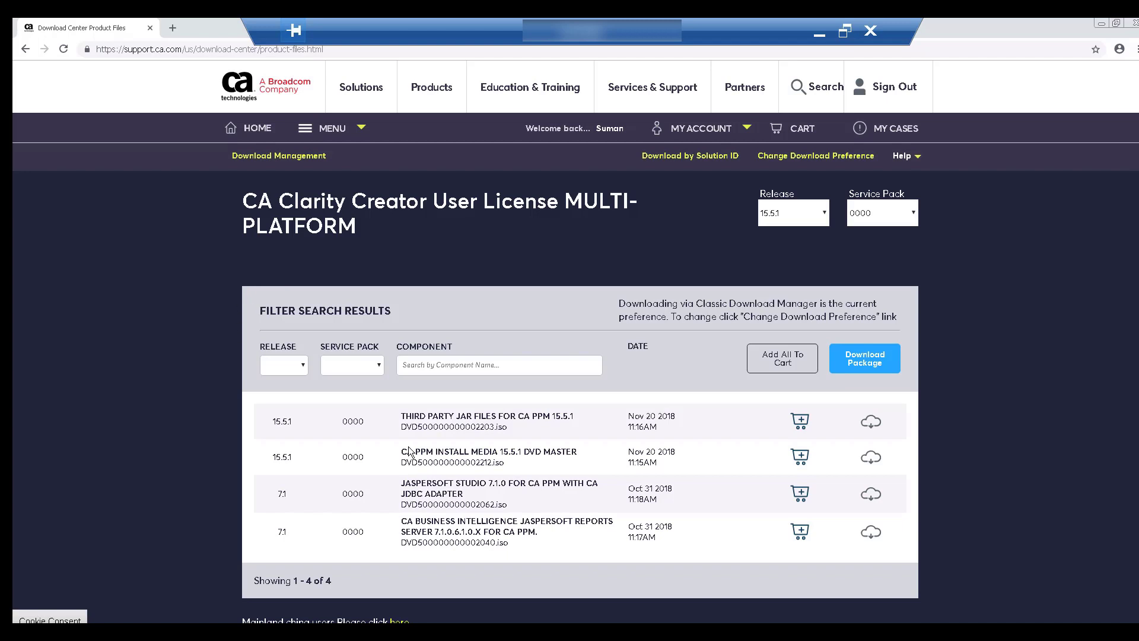
- Start the Download Now for the THIRD PARTY JAR FILES FOR CA PPM 15.5.1 row
drag(405, 416, 875, 426)
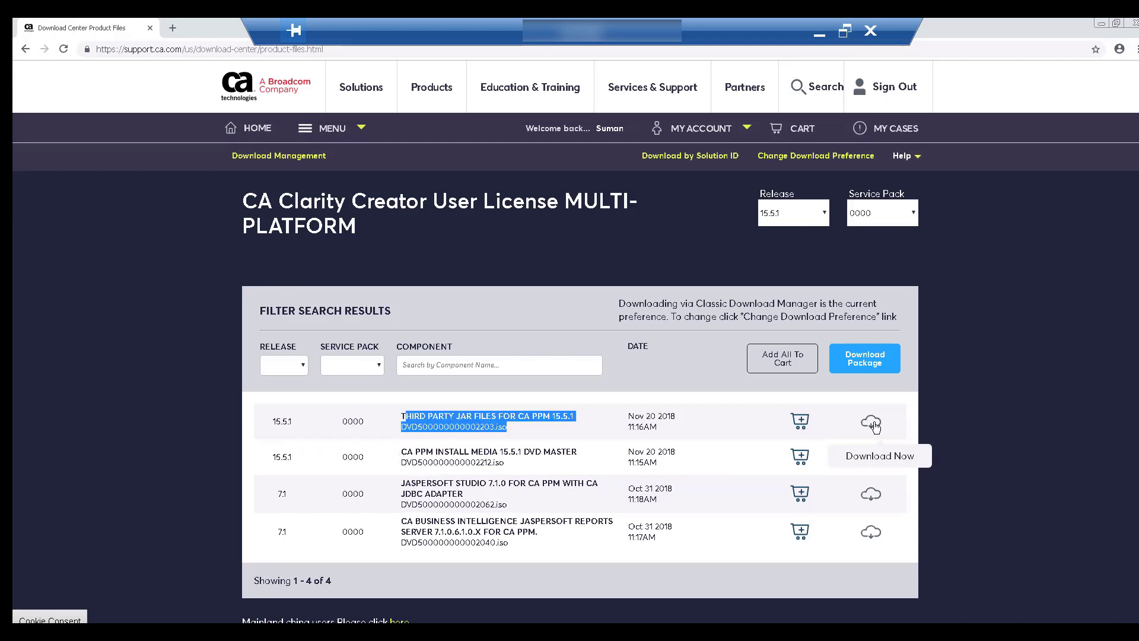
click(874, 426)
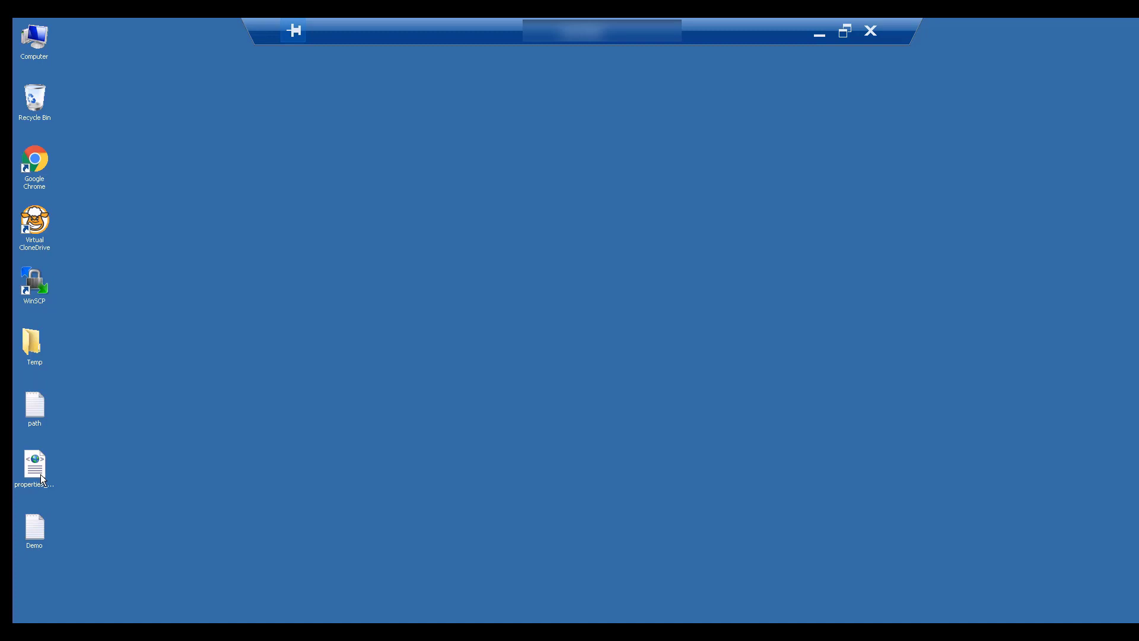
double_click(31, 343)
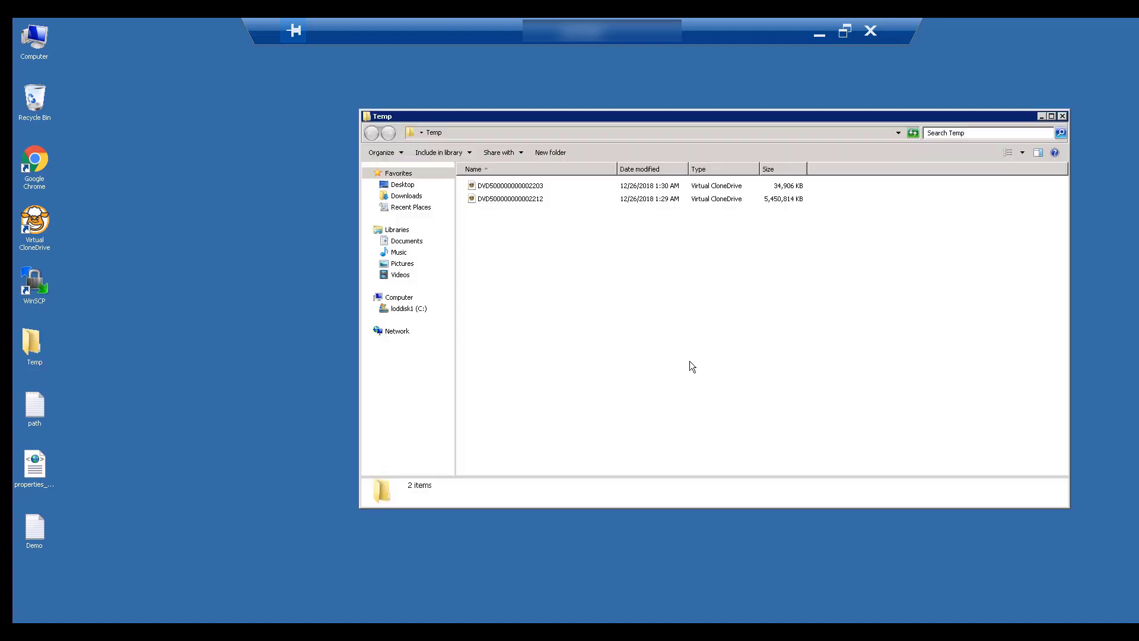
click(522, 199)
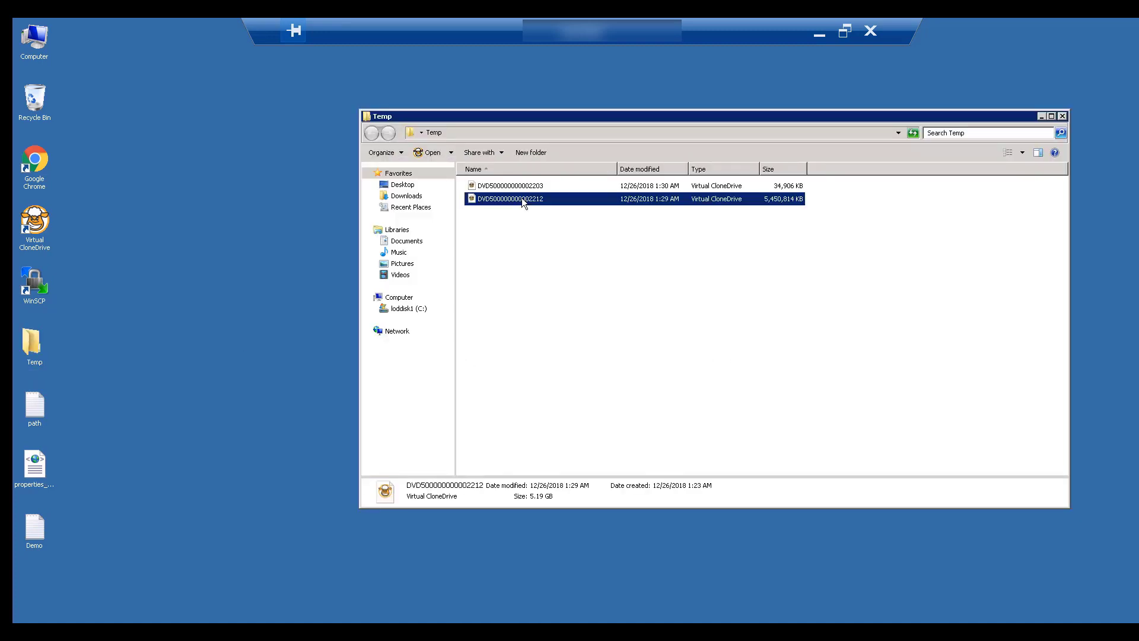
right_click(523, 202)
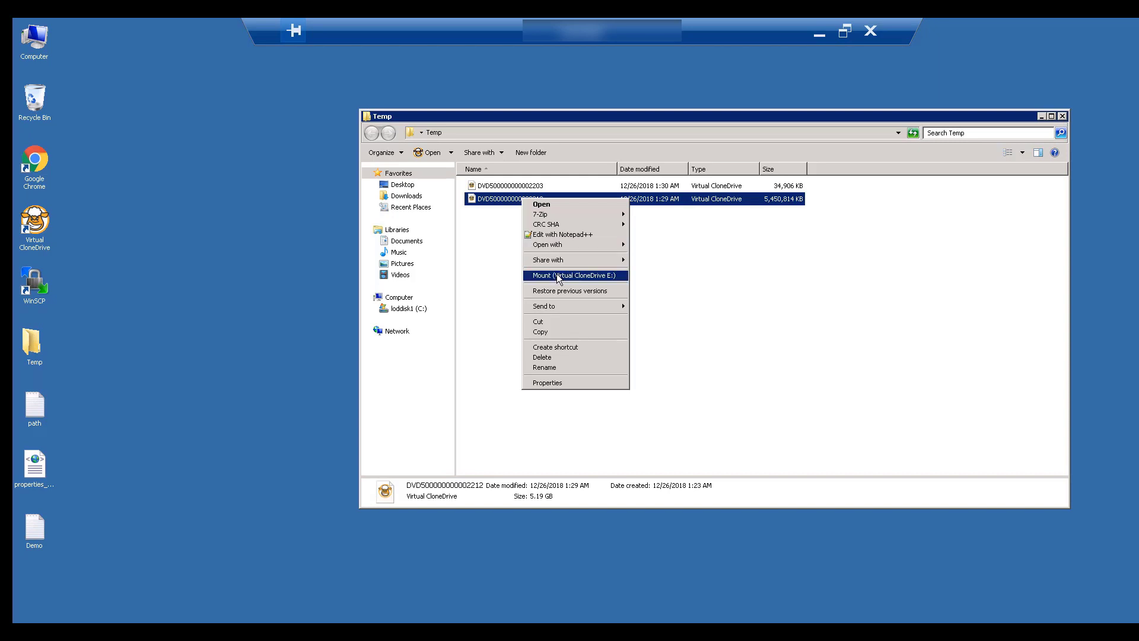
click(596, 277)
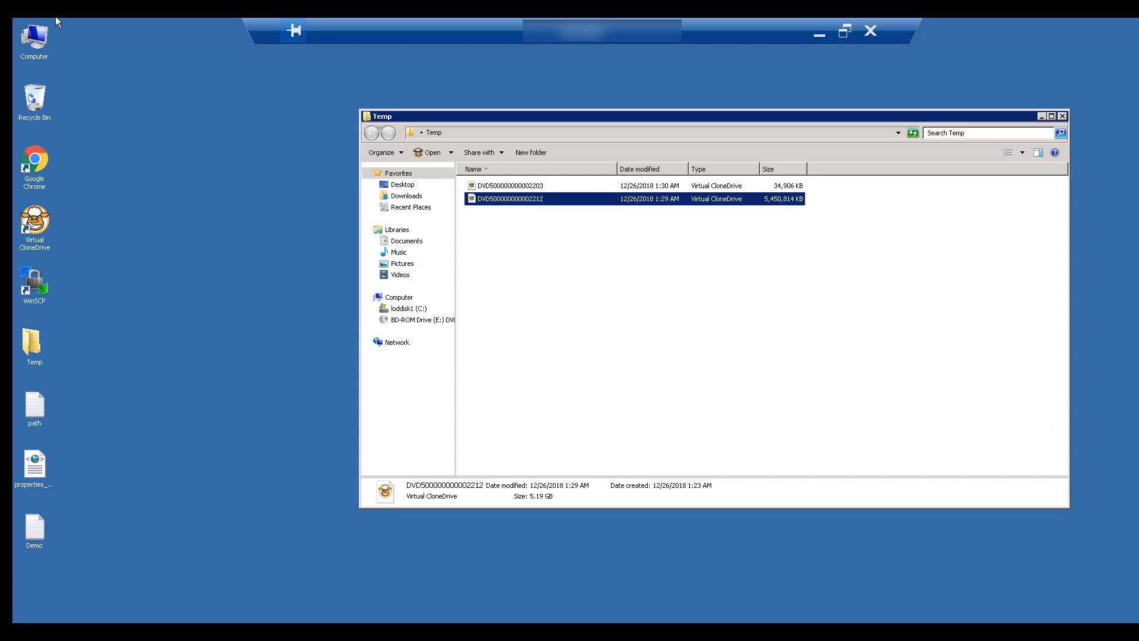
double_click(41, 55)
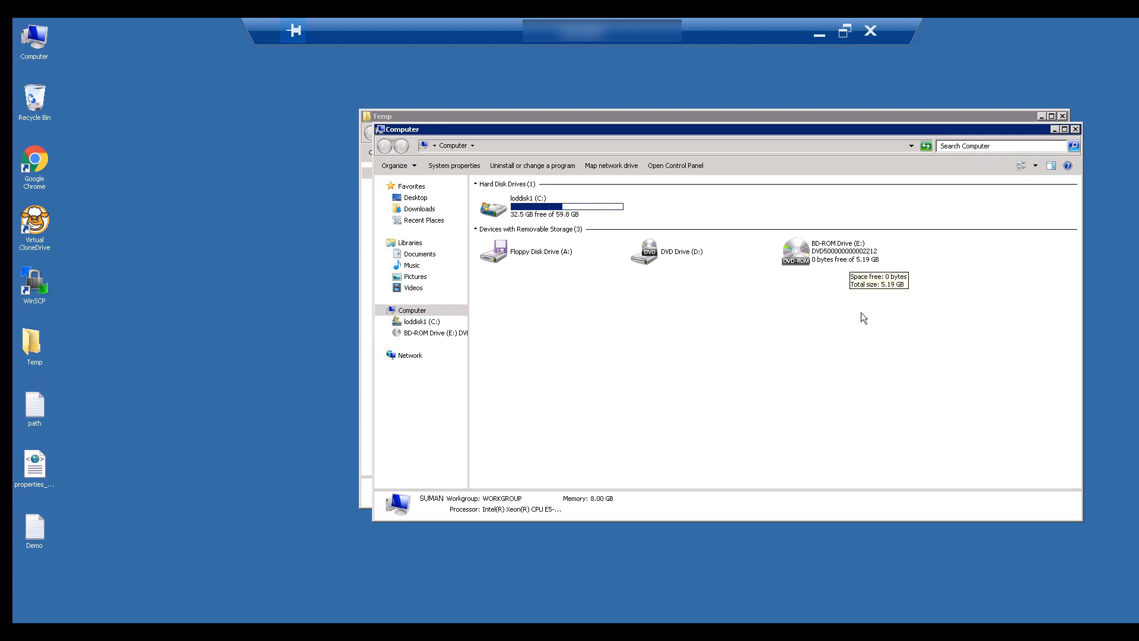
- Open drive E:, look in Clients, then browse the Database folder's oracle, mssql and dwh_mssql base files
double_click(845, 259)
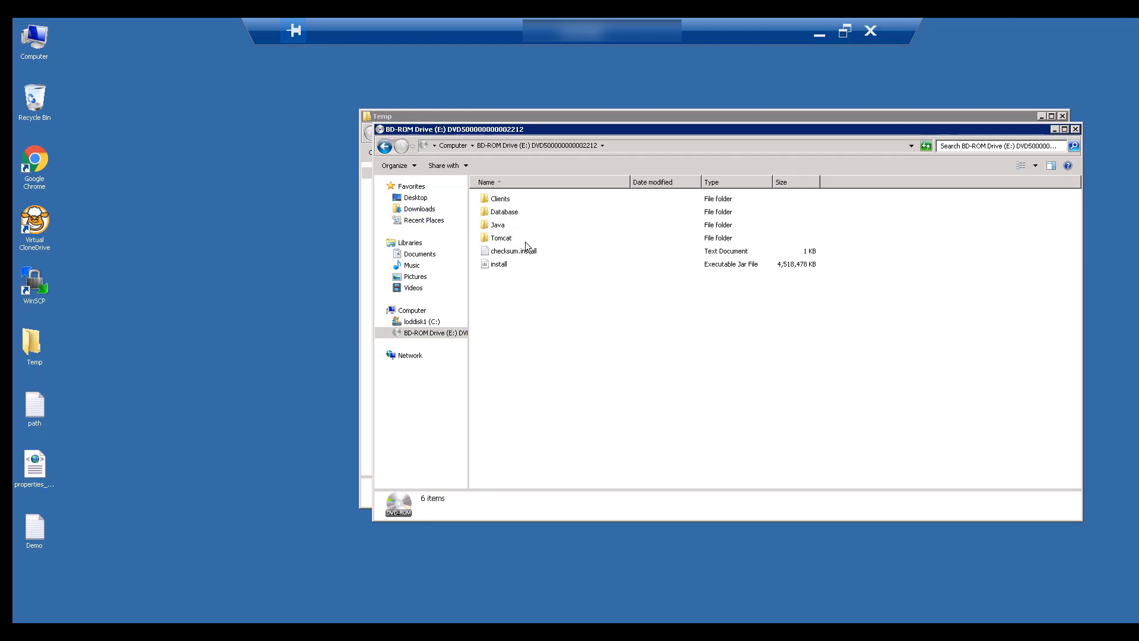
double_click(506, 202)
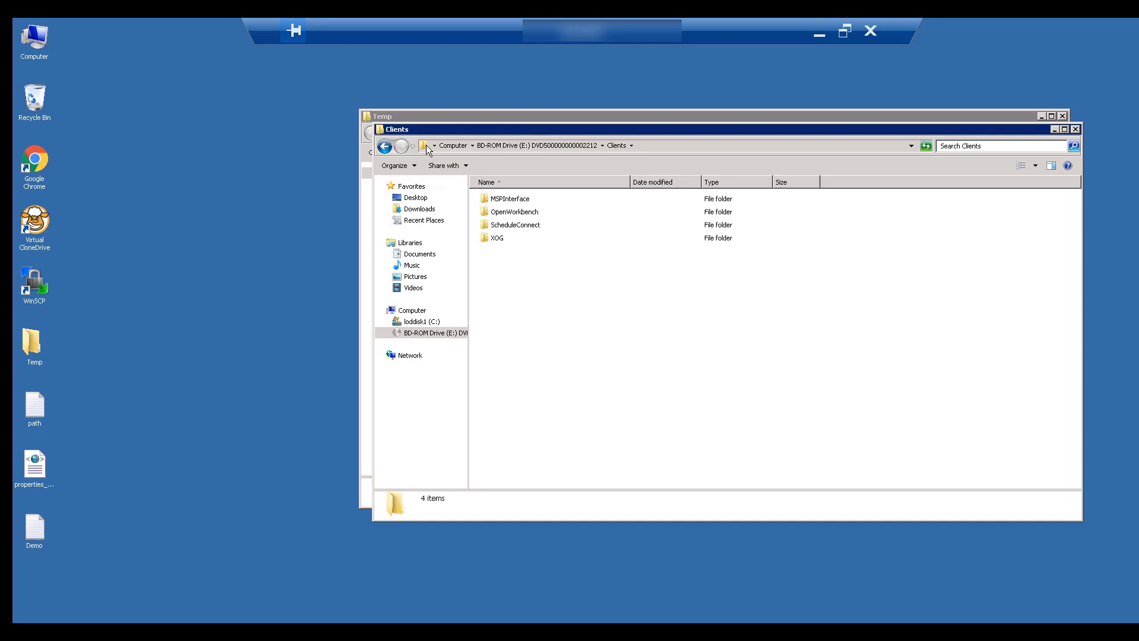
click(385, 147)
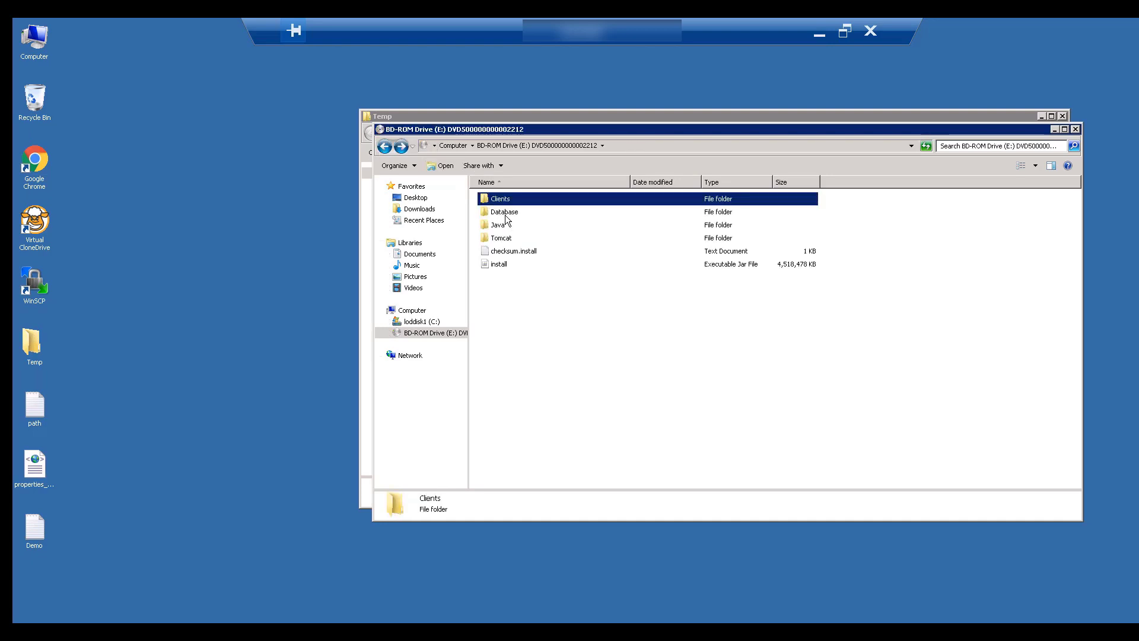
double_click(507, 215)
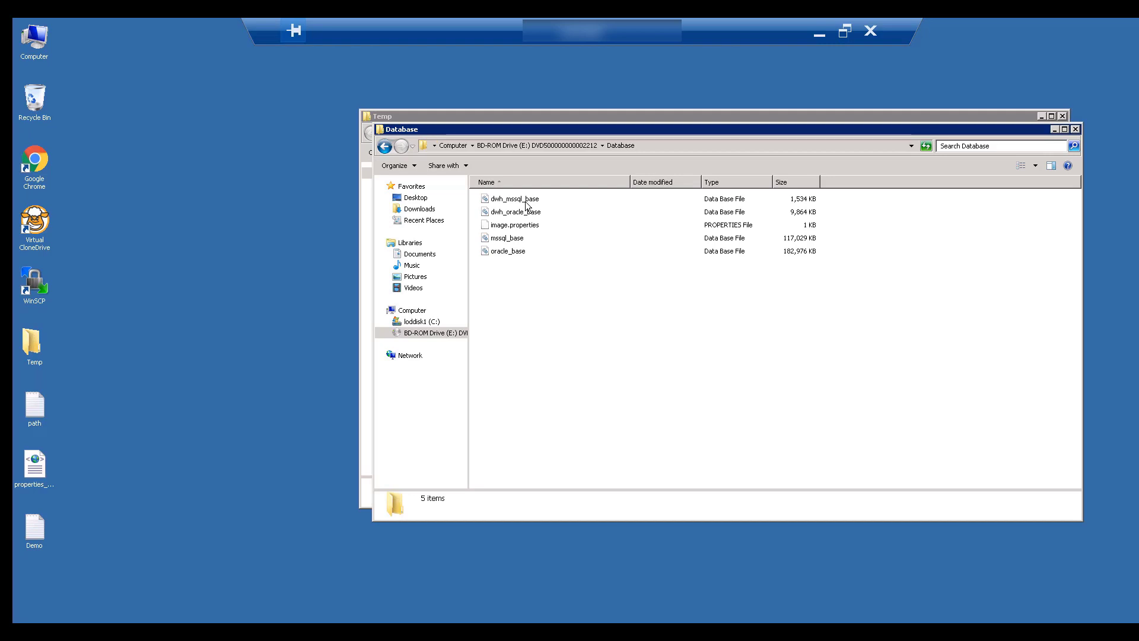
click(515, 254)
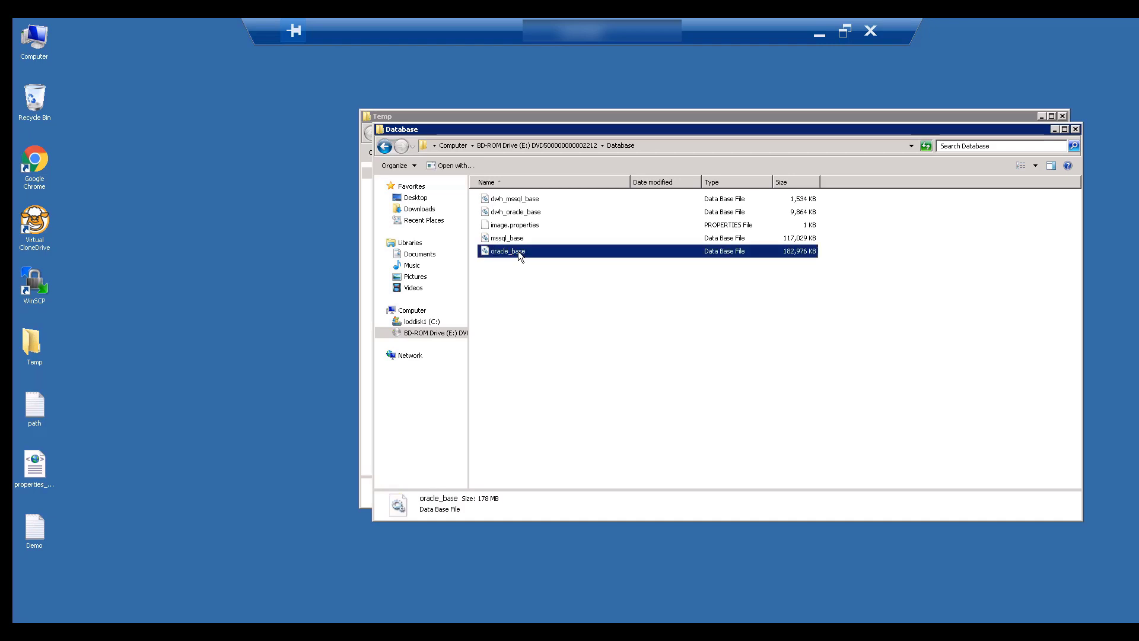
click(518, 240)
click(514, 200)
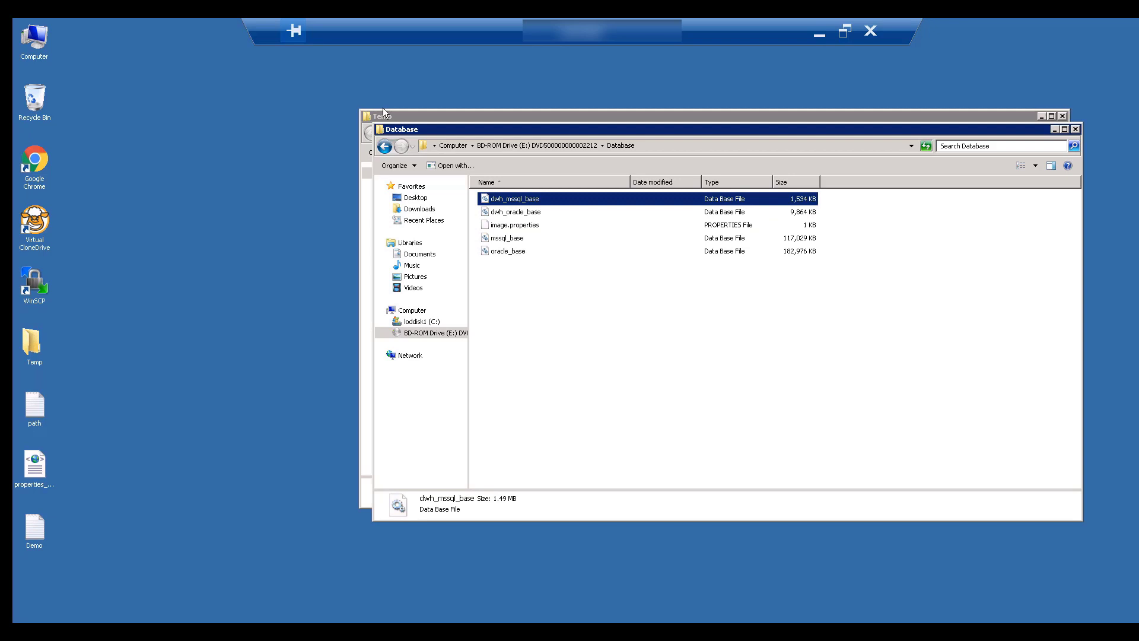
- Browse the disc's Java folder, then open Tomcat and select the apache-tomcat-8.5.31-windows-x64 zip
click(383, 146)
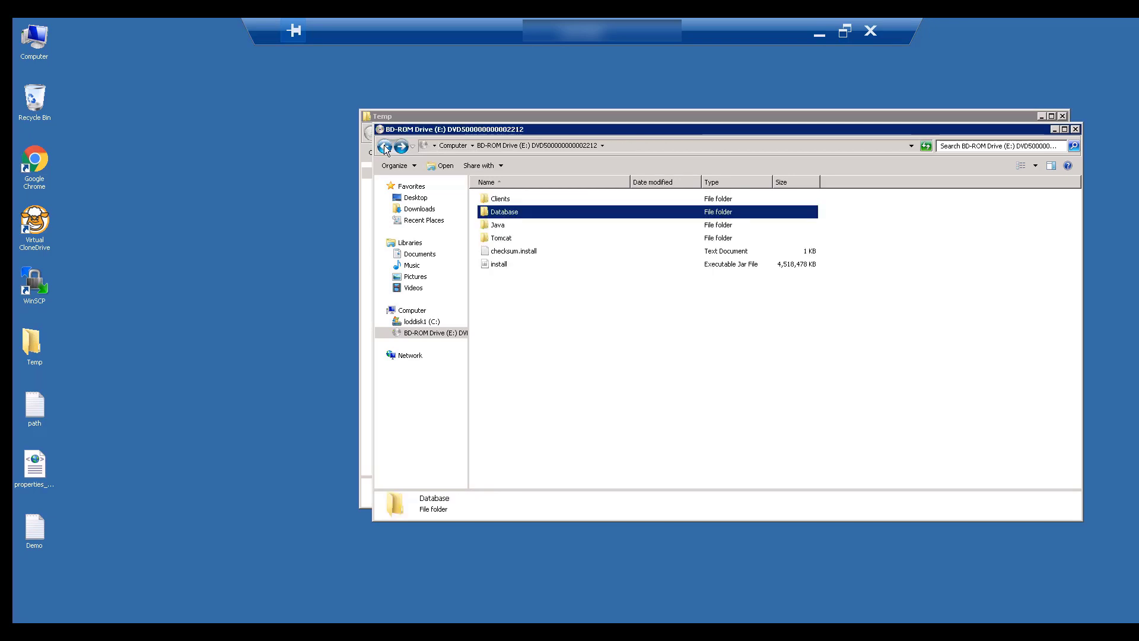
double_click(499, 229)
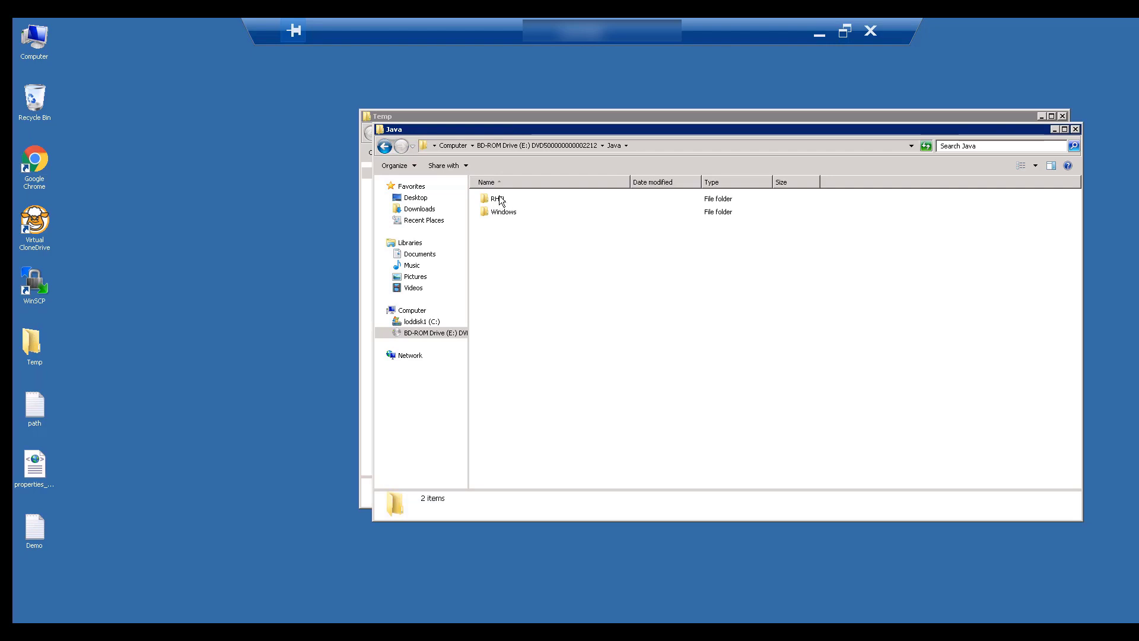
click(503, 212)
key(BackSpace)
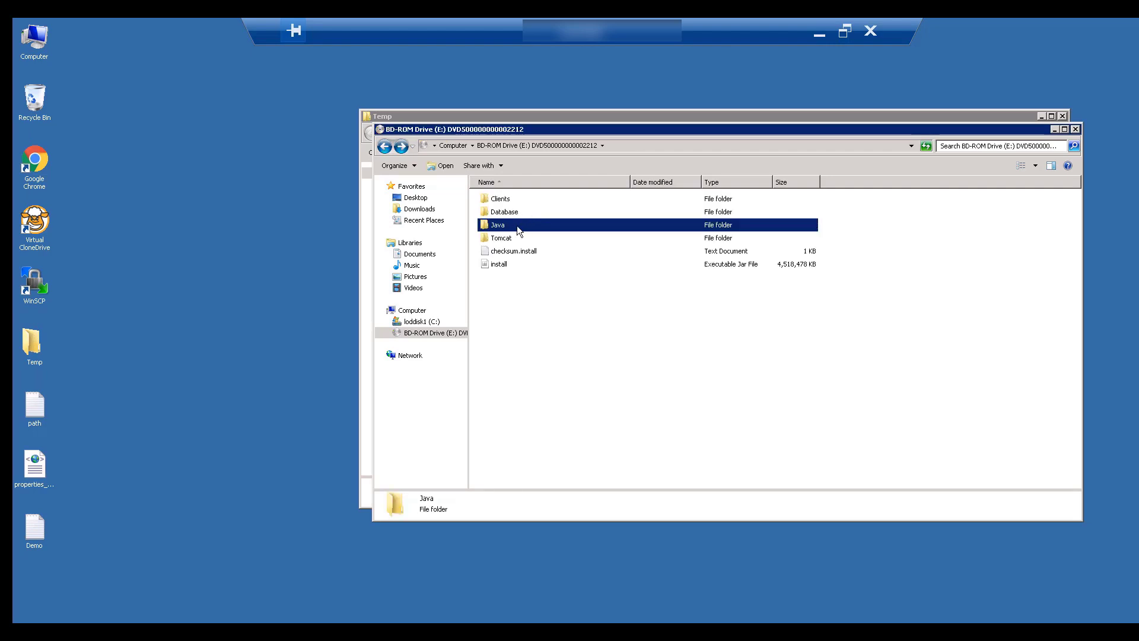
double_click(502, 239)
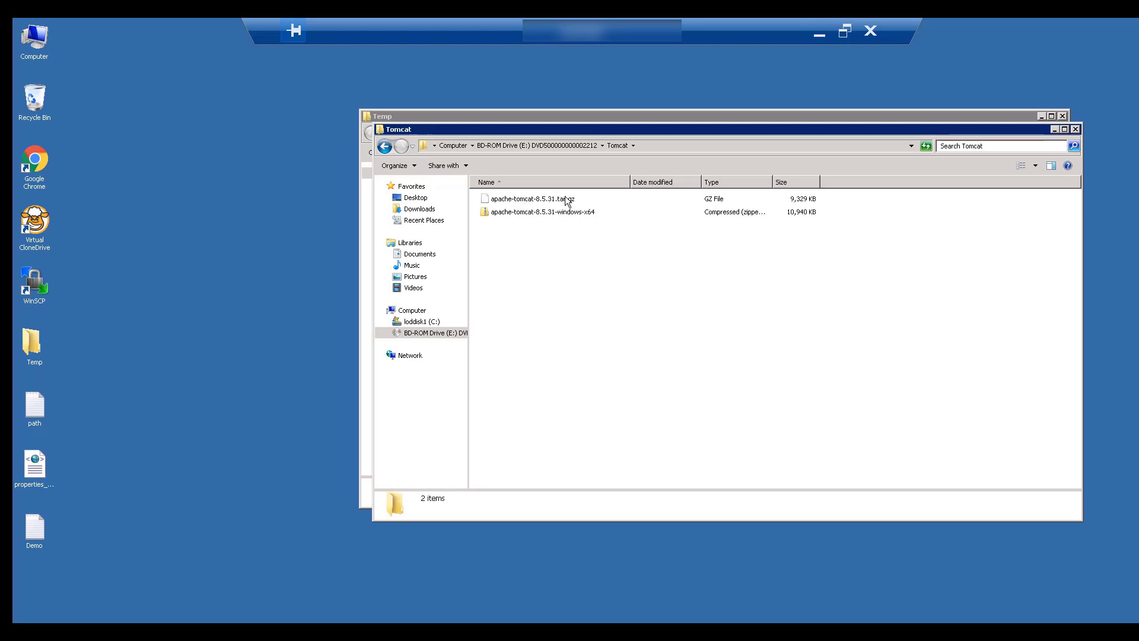
click(511, 212)
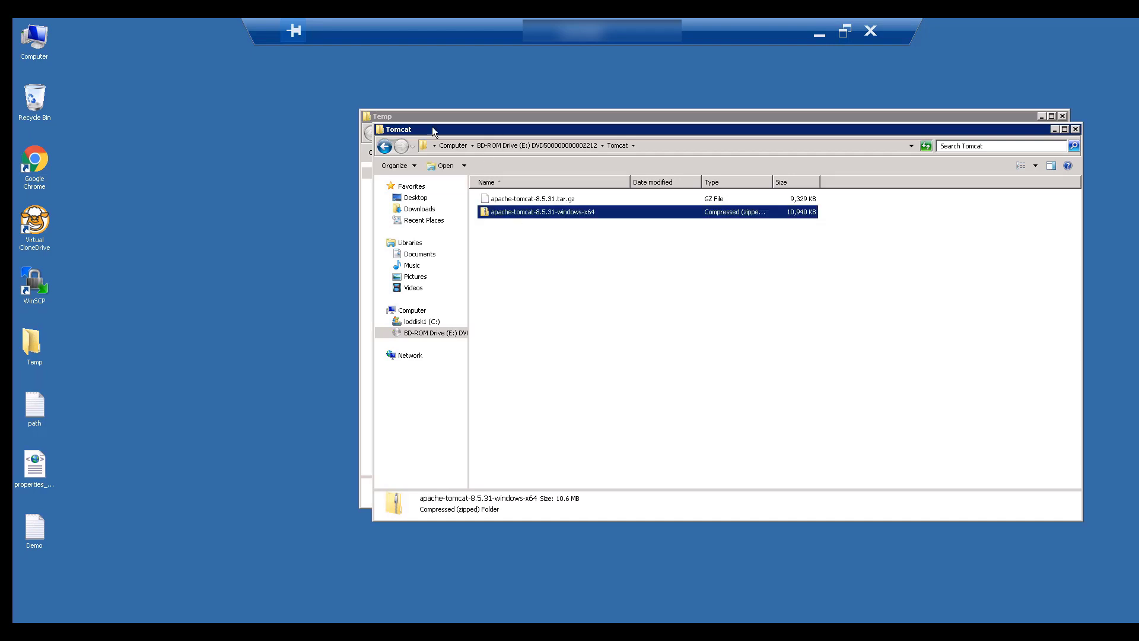
- Create a new desktop folder named Temp_install
click(386, 148)
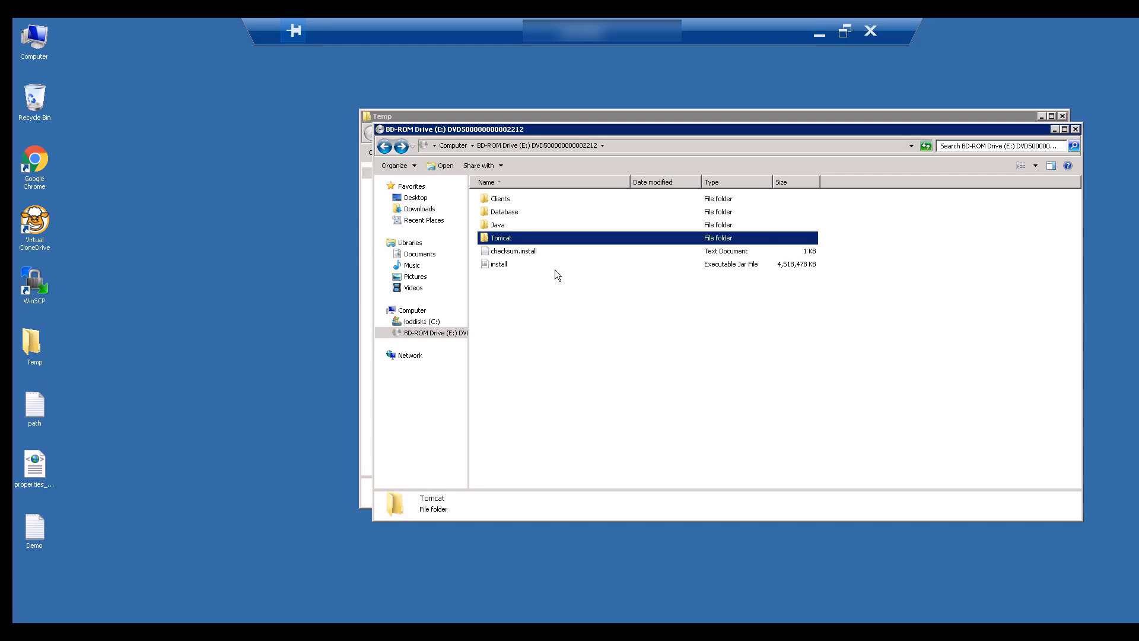
right_click(159, 160)
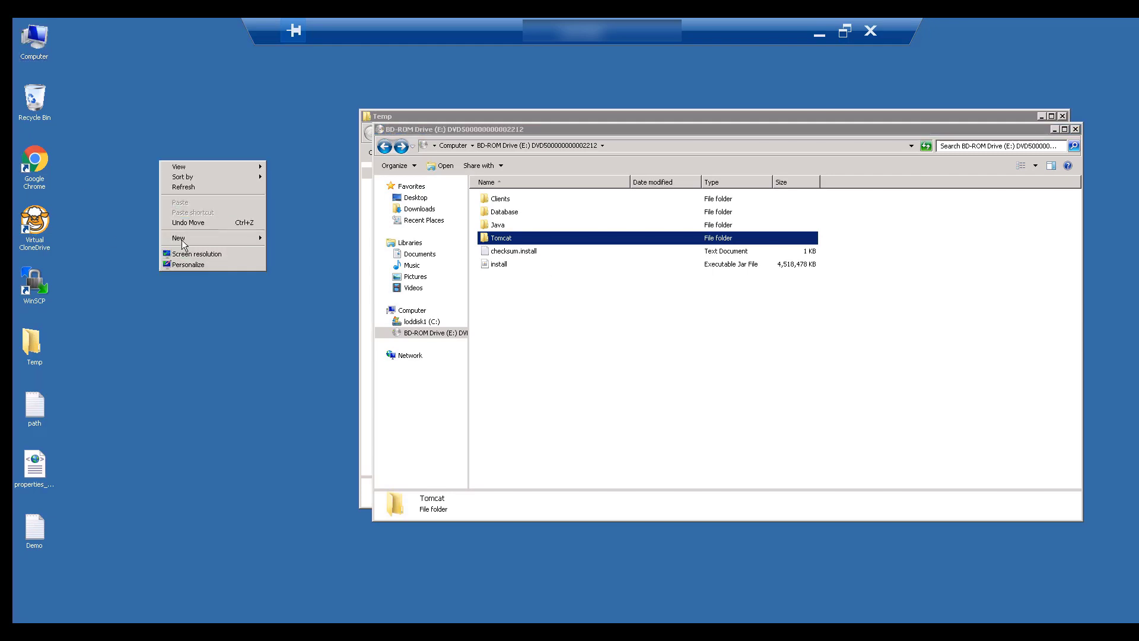
mouse_move(182, 241)
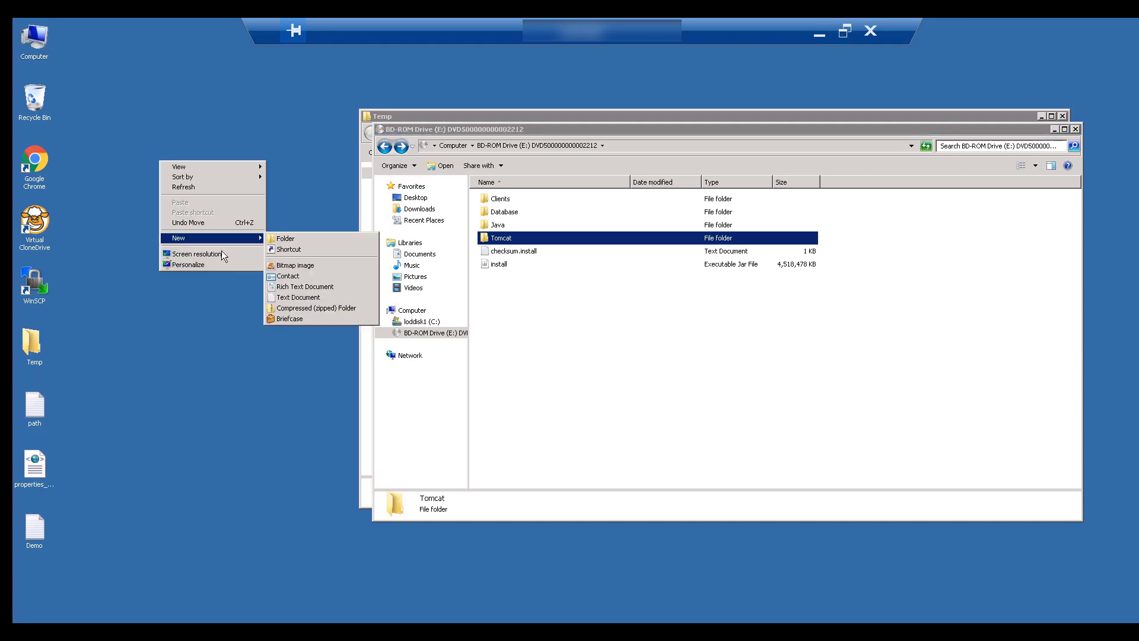
click(286, 238)
text(Temp1)
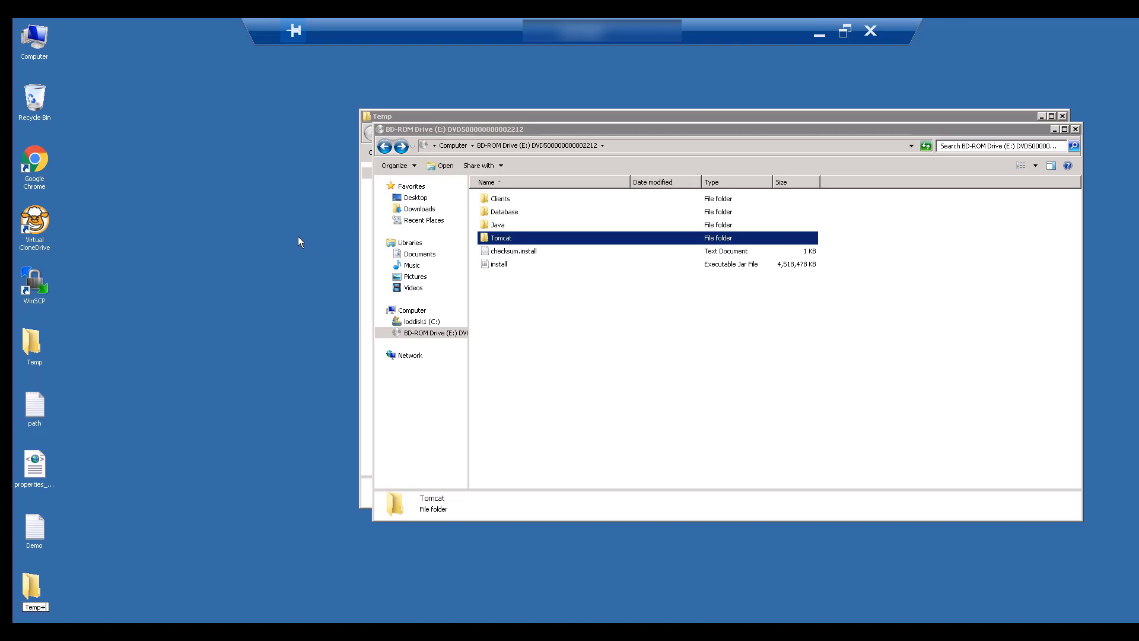
key(BackSpace)
text(_install)
key(Return)
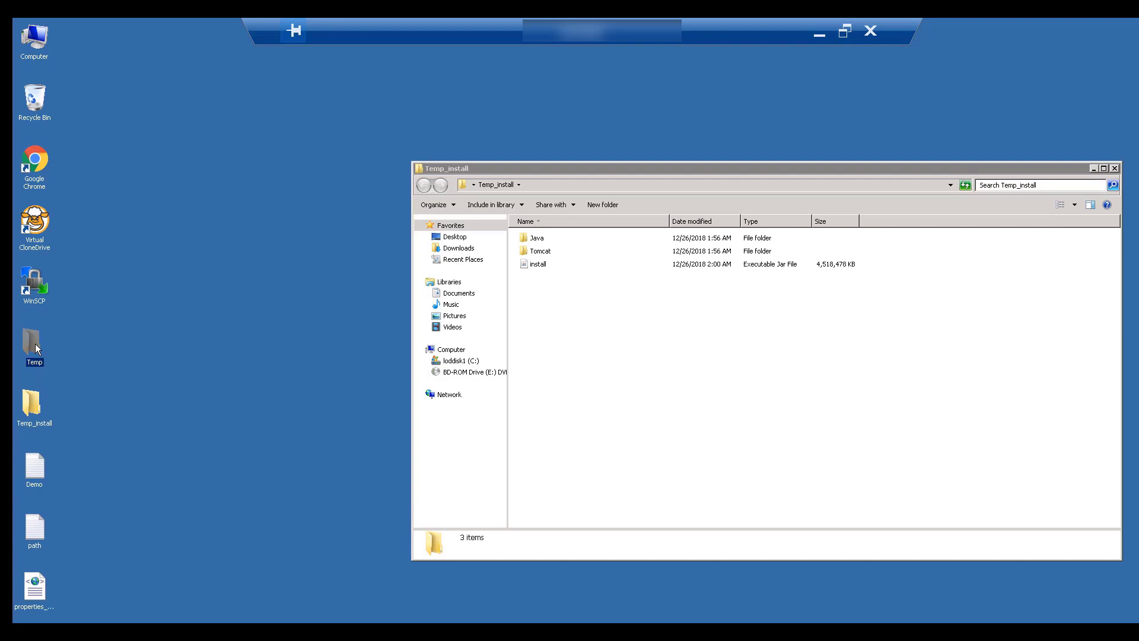
- In Temp, unmount the larger 2212 DVD image and mount the smaller 2203 image as drive E:
double_click(32, 344)
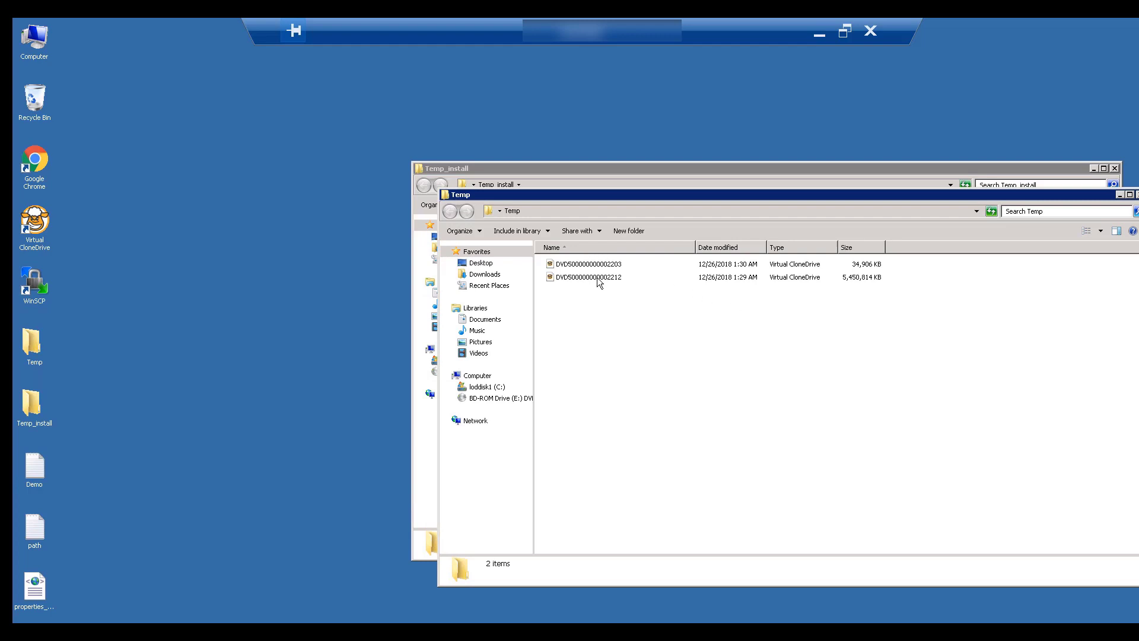
click(596, 277)
right_click(598, 278)
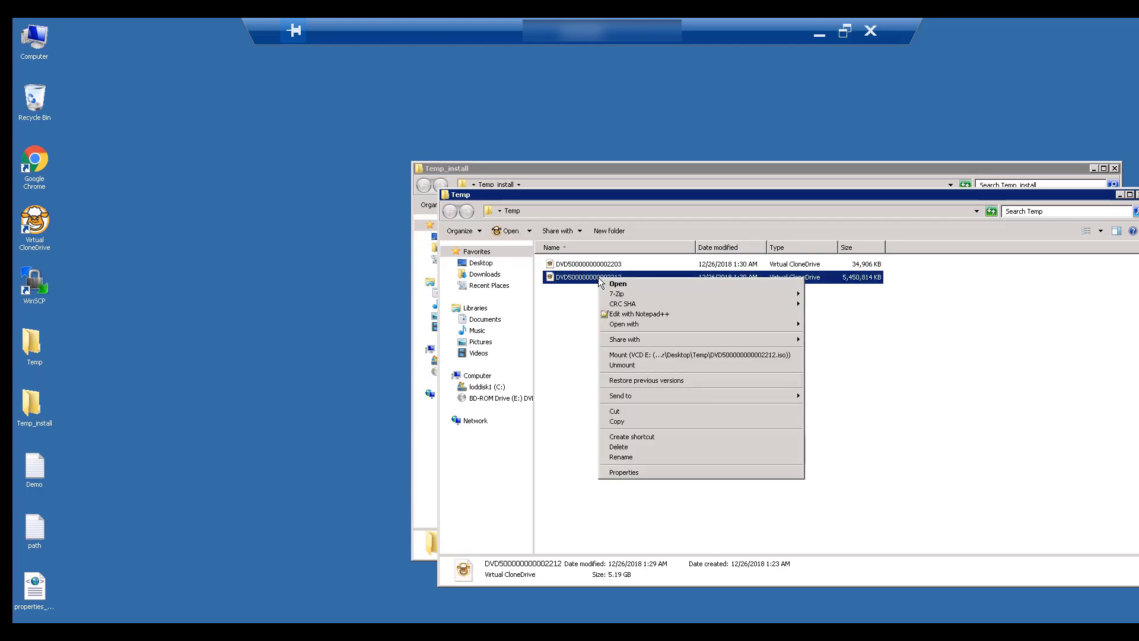
click(626, 366)
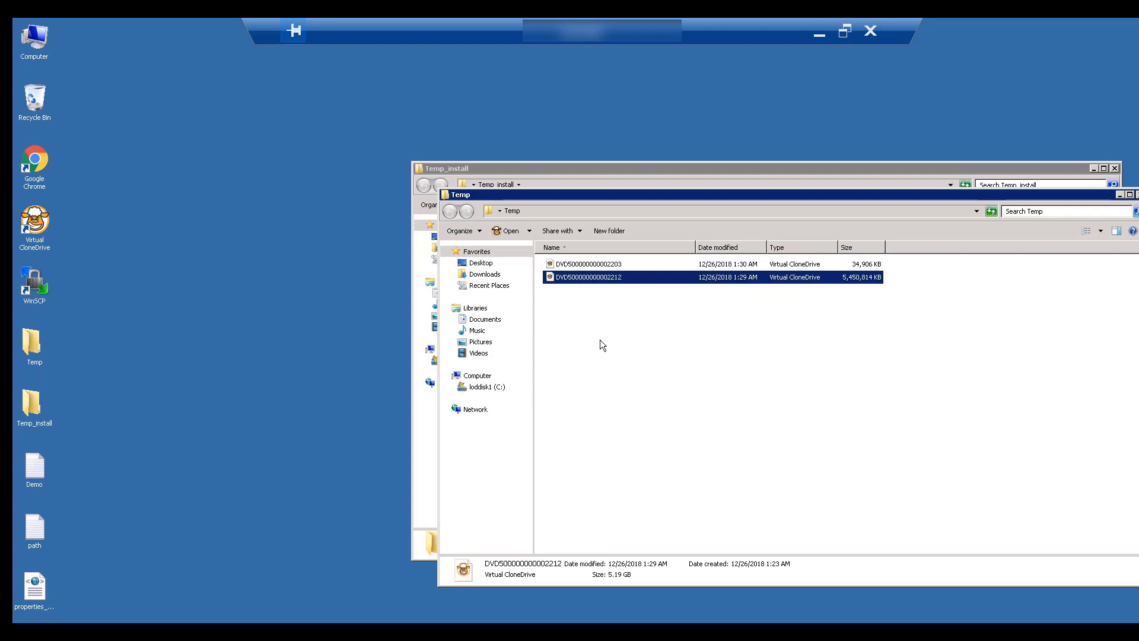
right_click(600, 263)
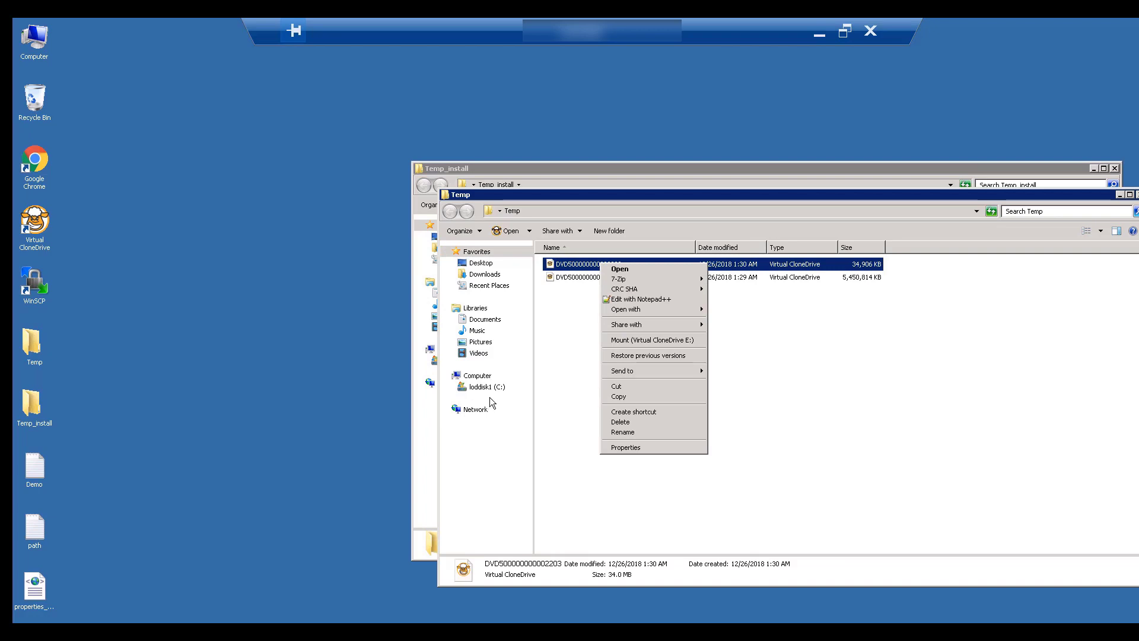
click(647, 340)
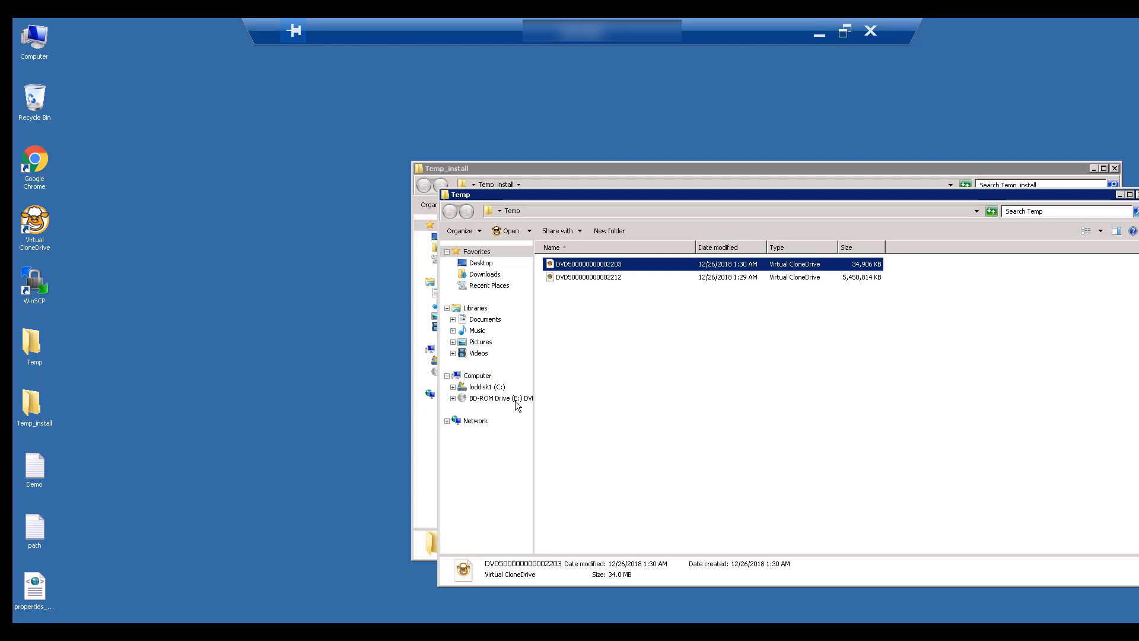
- Copy the thirdparty.libs.15.5.1 jar from drive E: into the Temp_install folder
click(515, 400)
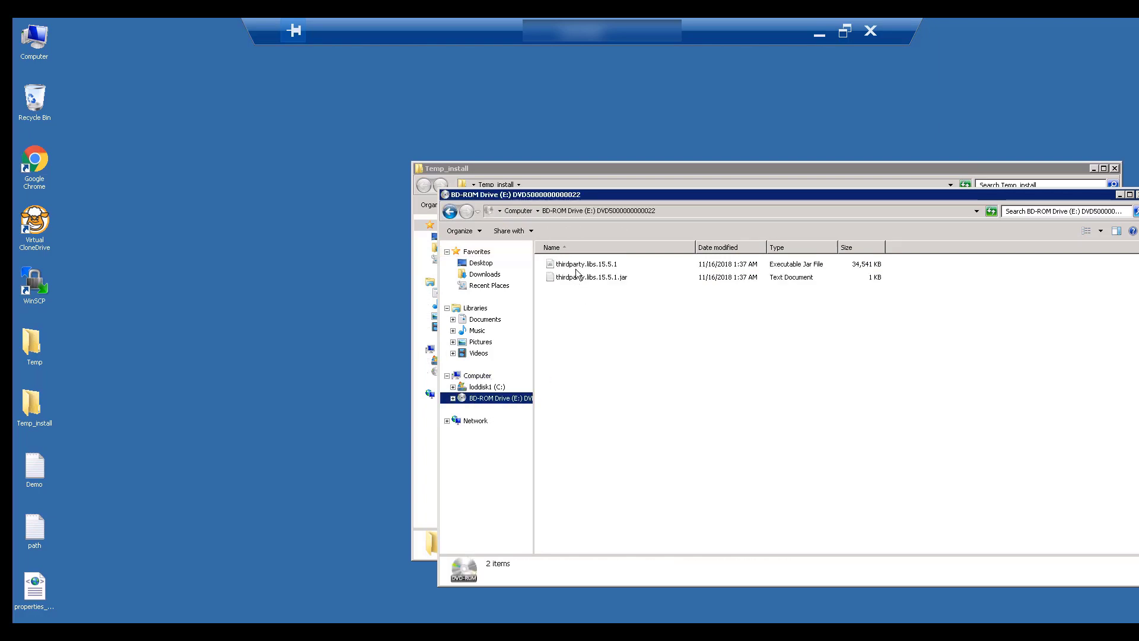
click(586, 268)
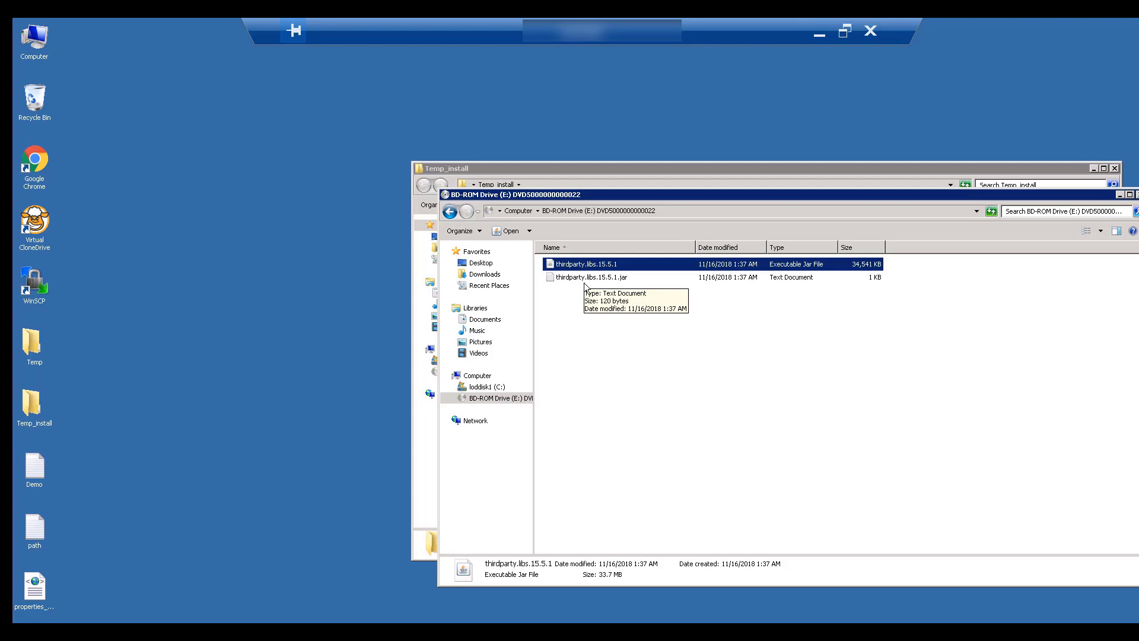
key(alt+Tab)
click(584, 286)
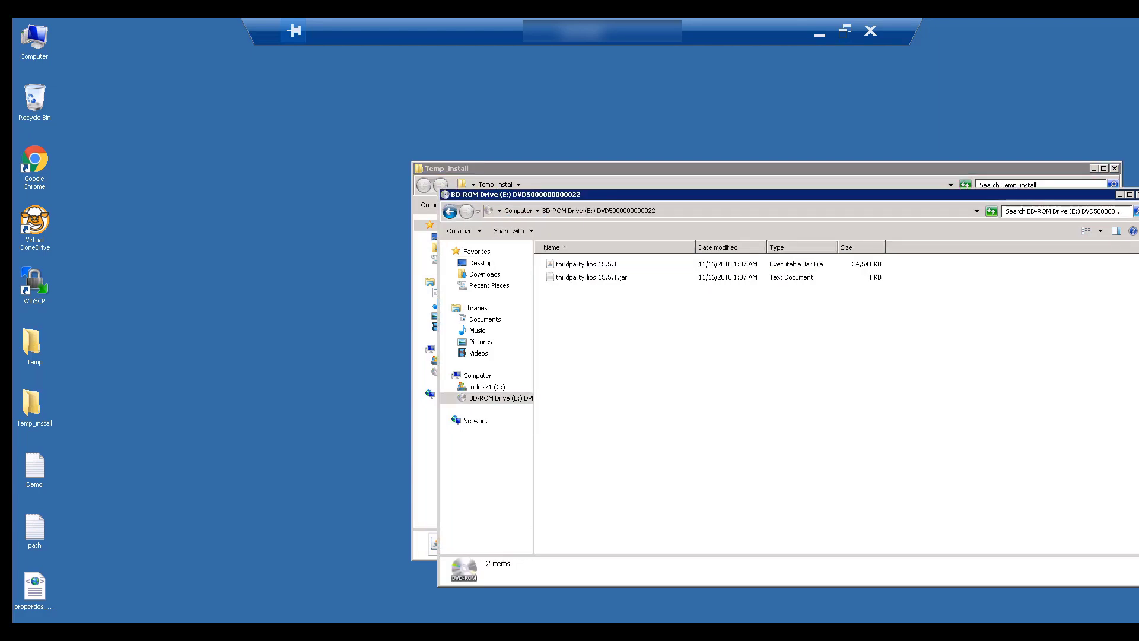
key(alt+F4)
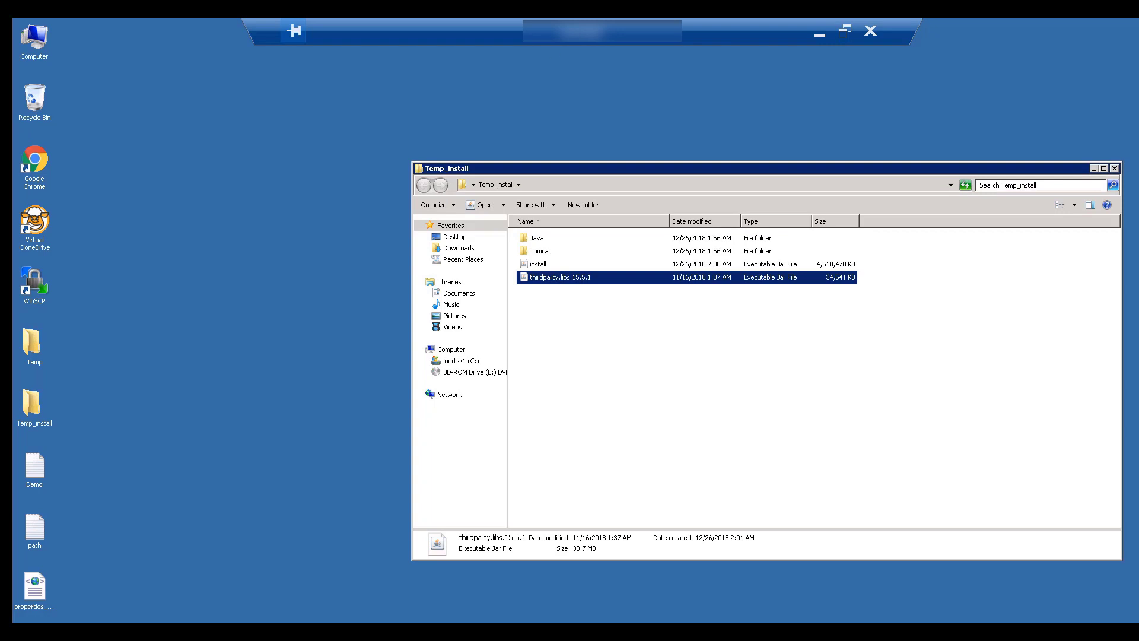
click(37, 48)
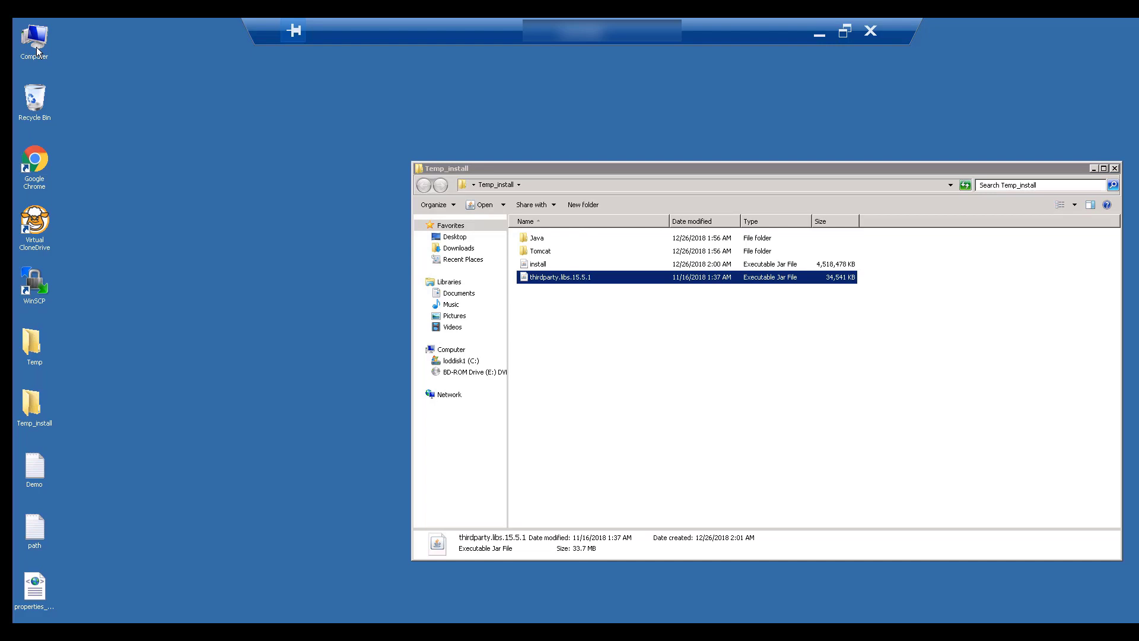
- Go through Computer to C:\App\Tomcat, then bring the Temp_install window forward
double_click(37, 48)
click(191, 100)
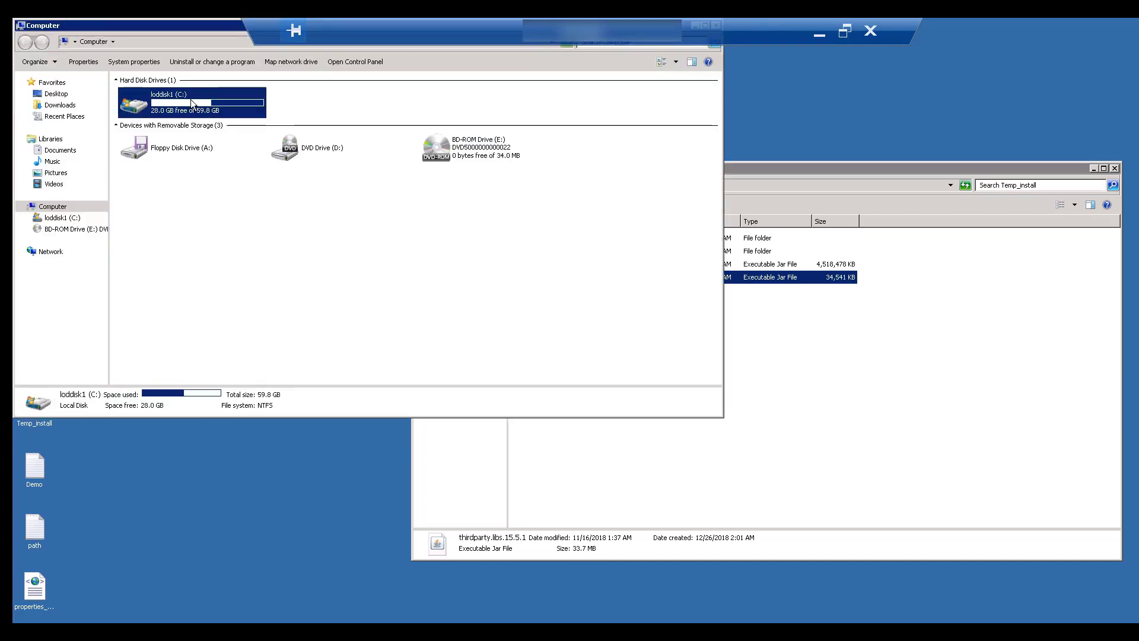
double_click(191, 98)
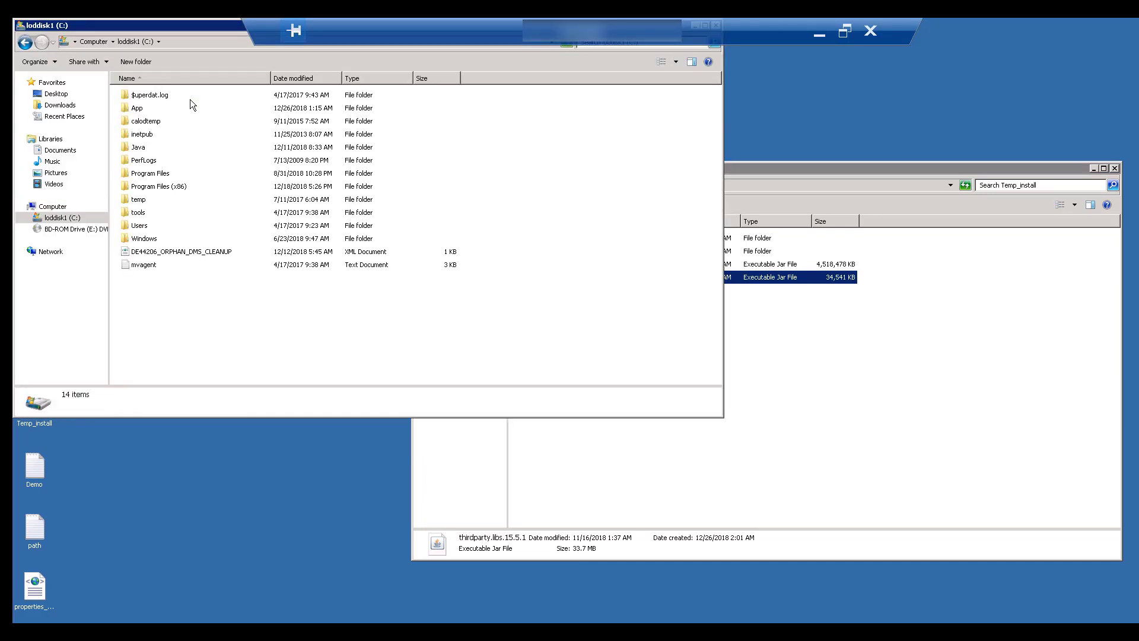
double_click(136, 110)
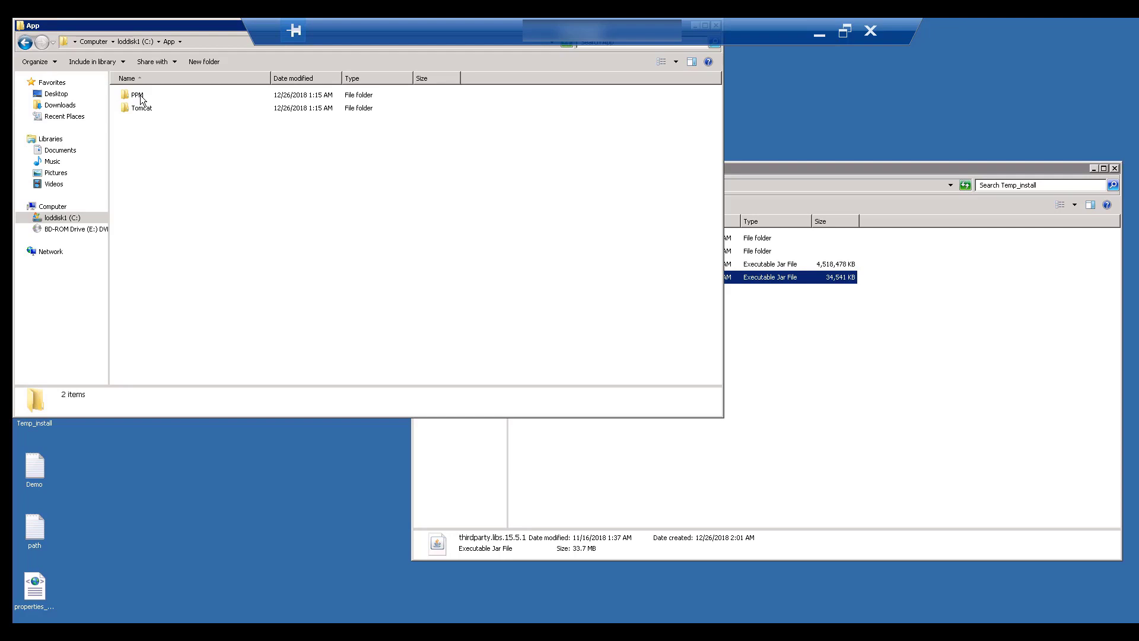
click(145, 110)
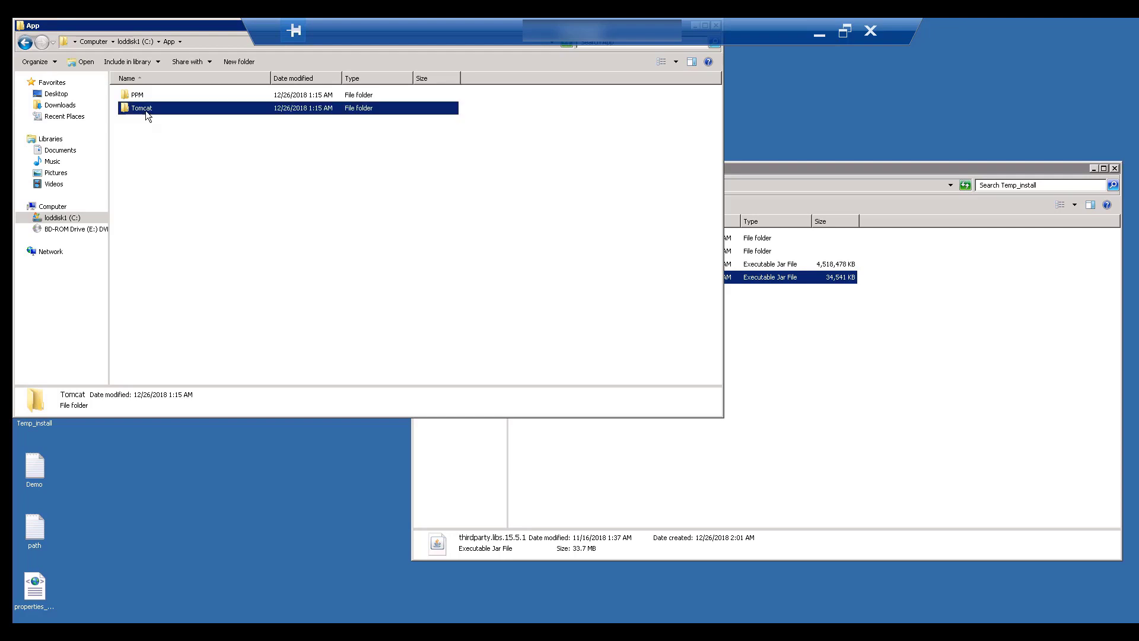
double_click(146, 111)
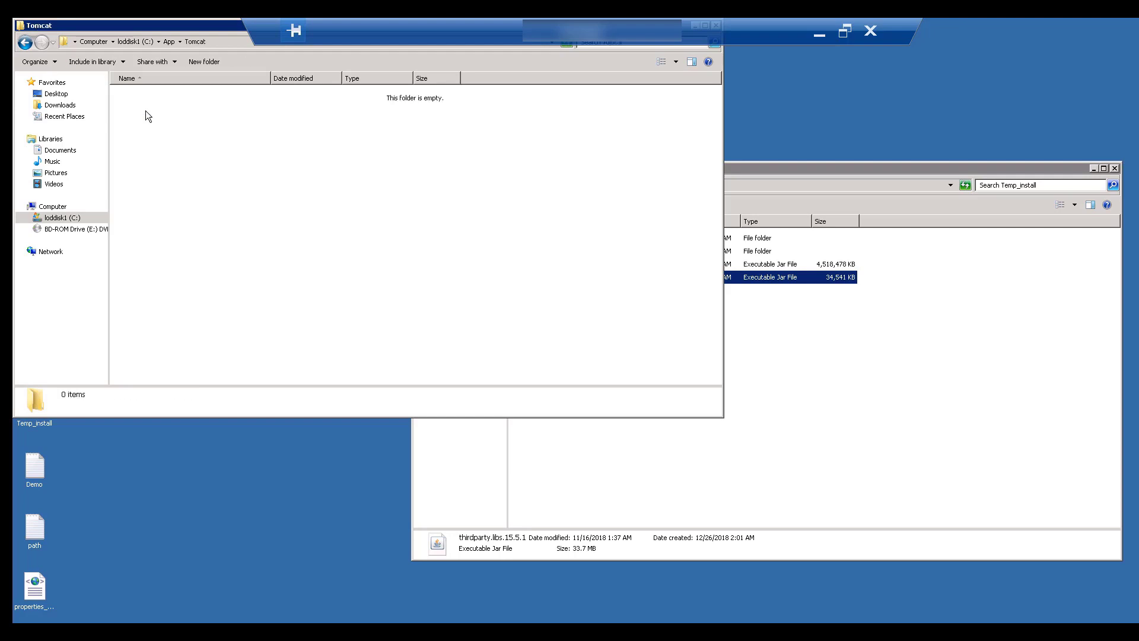
click(920, 526)
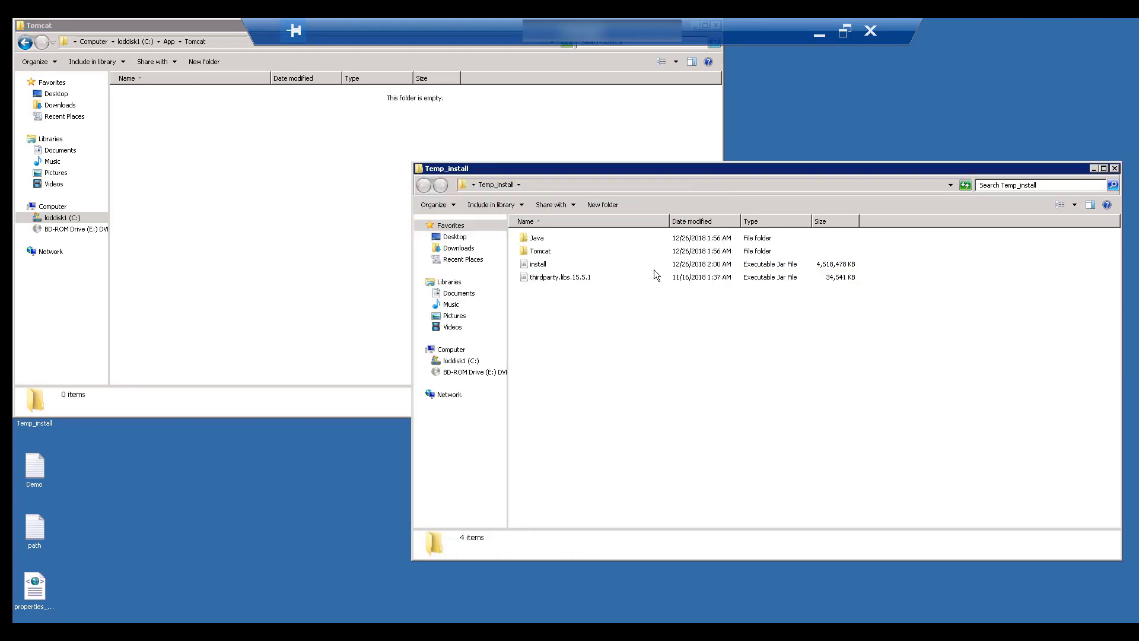
- Copy the apache-tomcat-8.5.31-windows-x64 zip into C:\App\Tomcat and extract it there with 7-Zip Extract Here
double_click(541, 252)
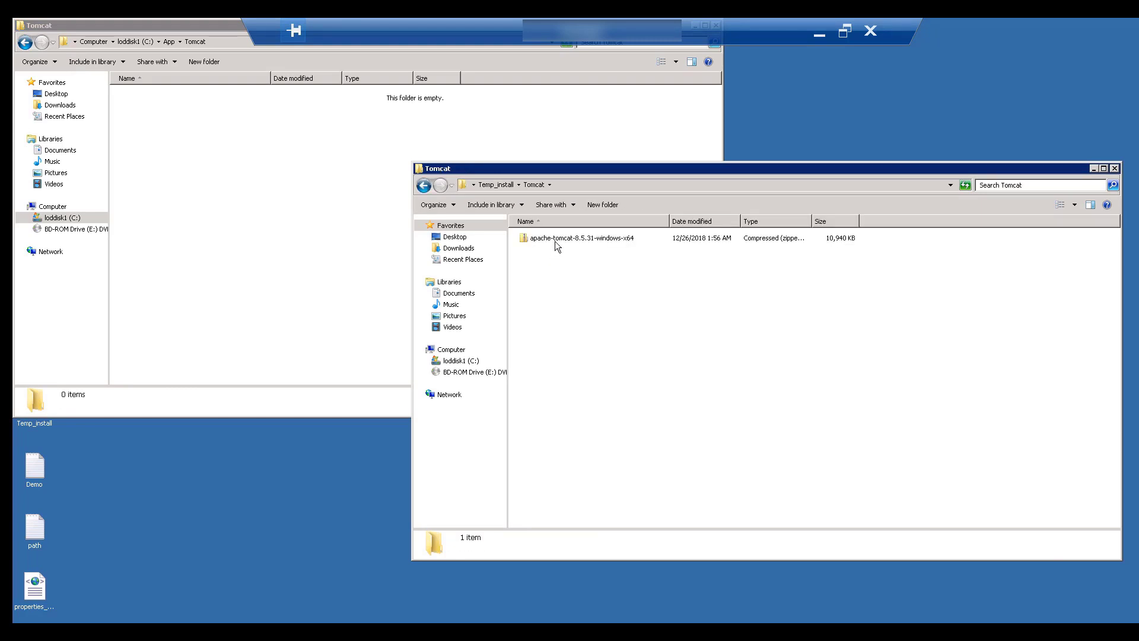
click(556, 243)
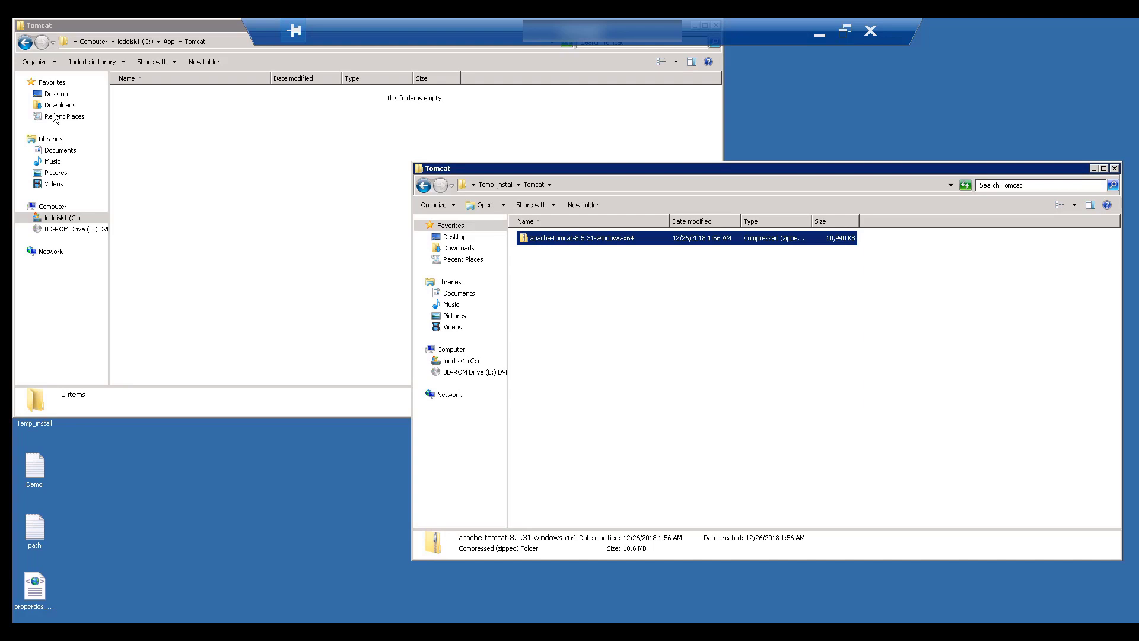
click(238, 148)
key(ctrl+v)
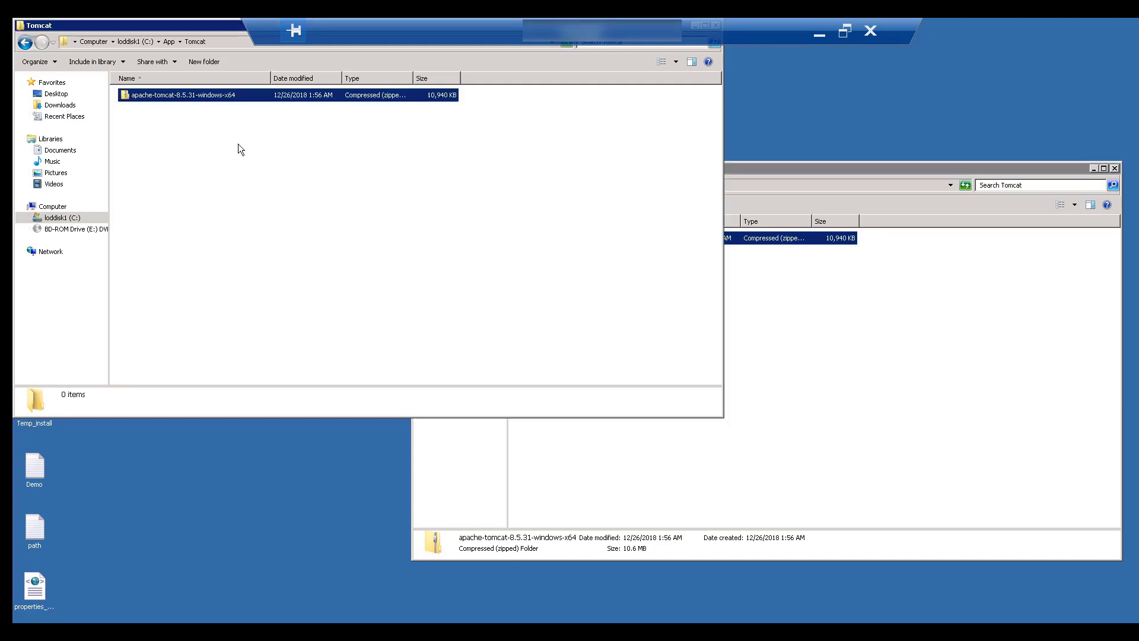
right_click(240, 95)
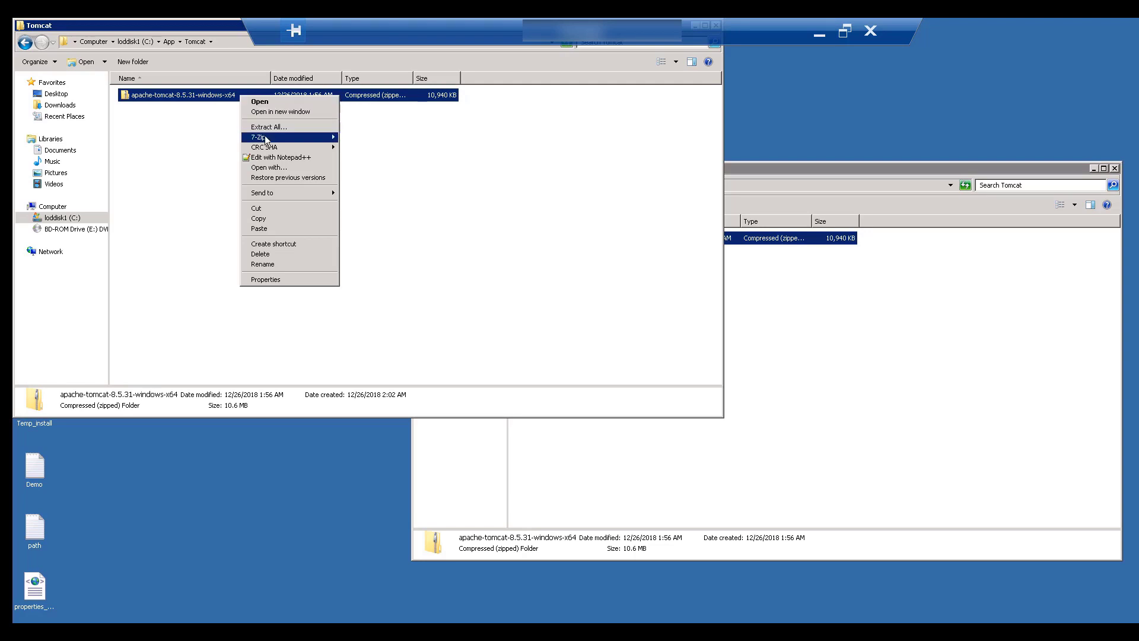
mouse_move(266, 139)
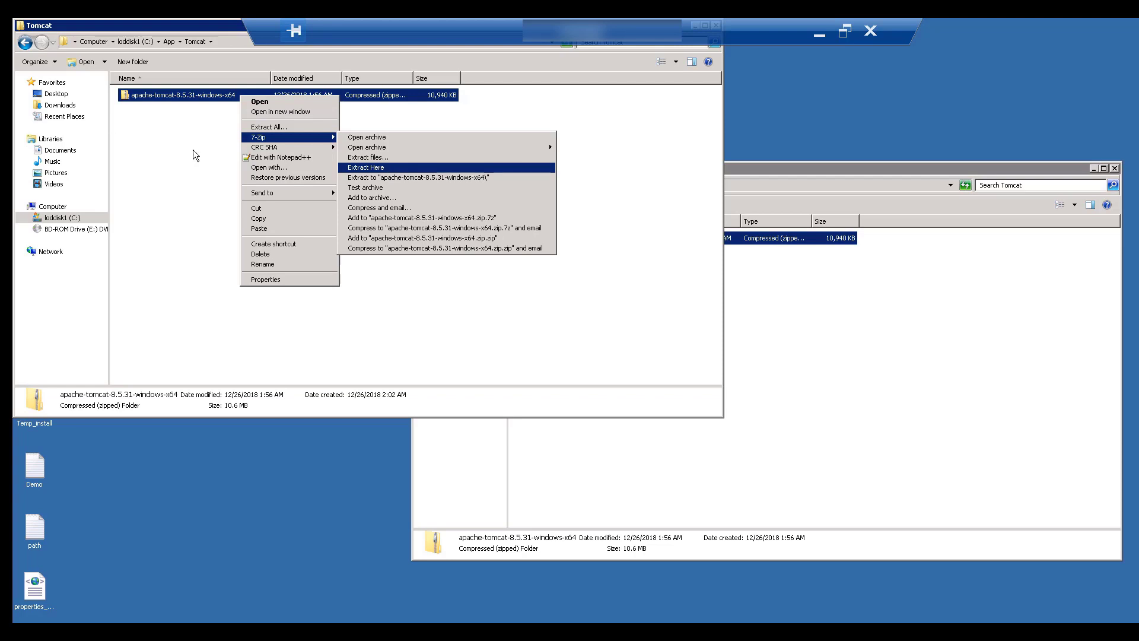
key(Return)
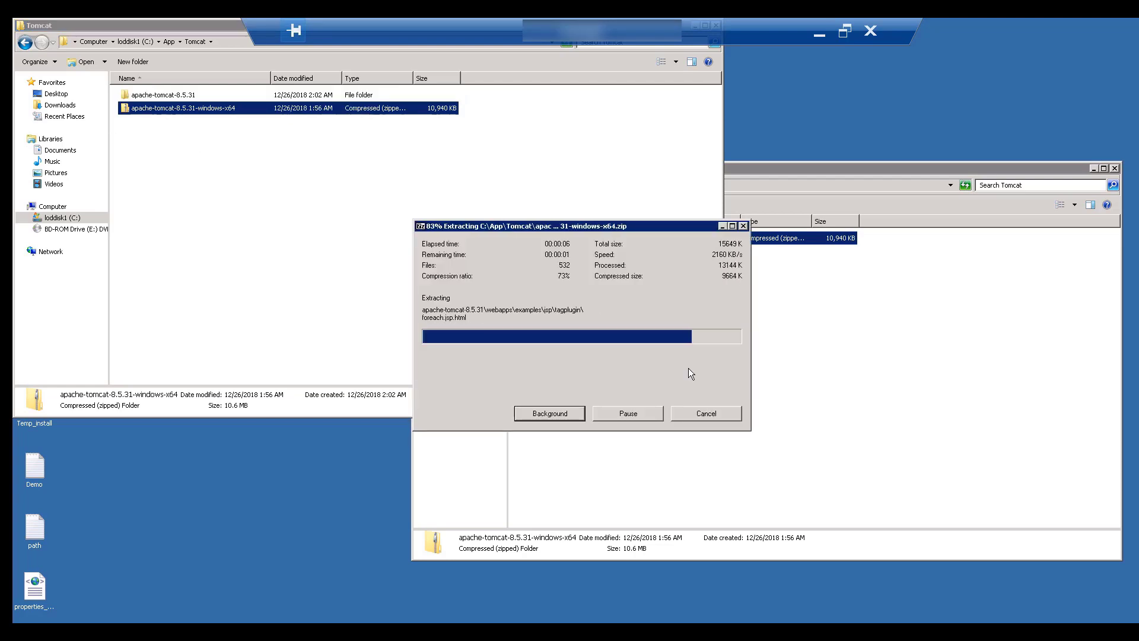
- Check the extracted apache-tomcat-8.5.31 folder, then permanently delete the leftover zip
click(173, 134)
click(169, 96)
double_click(169, 96)
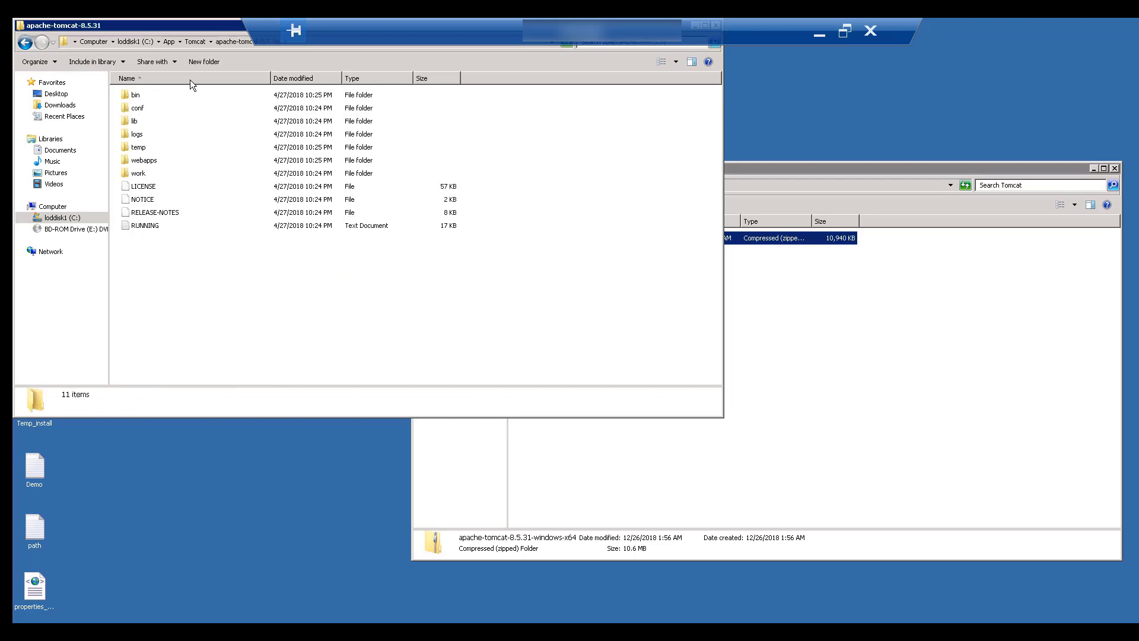
click(196, 40)
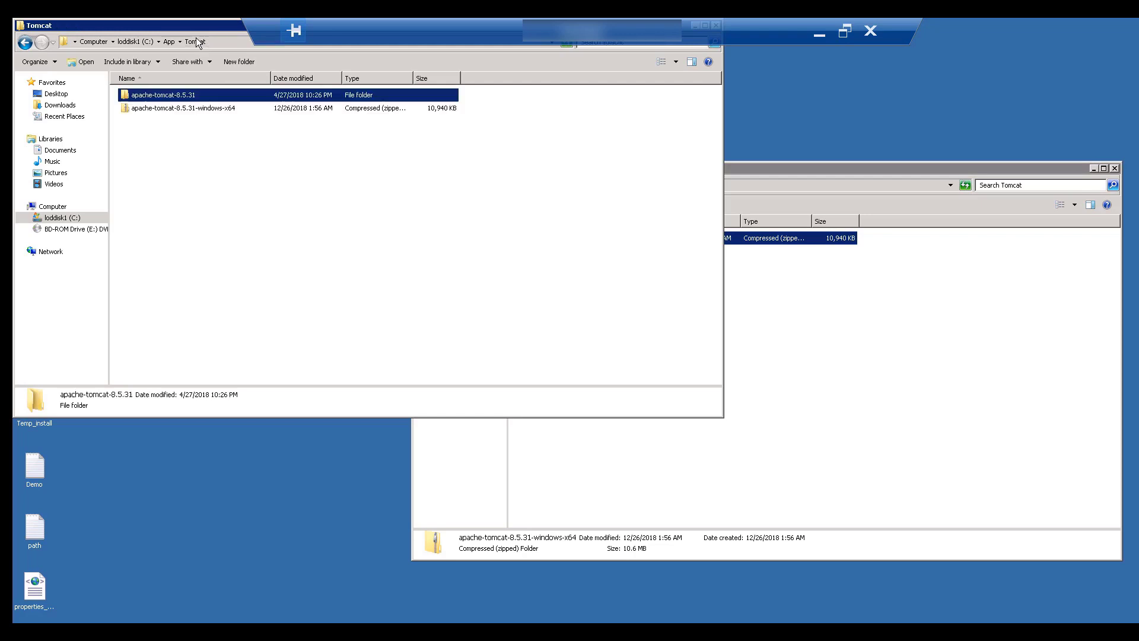
click(154, 109)
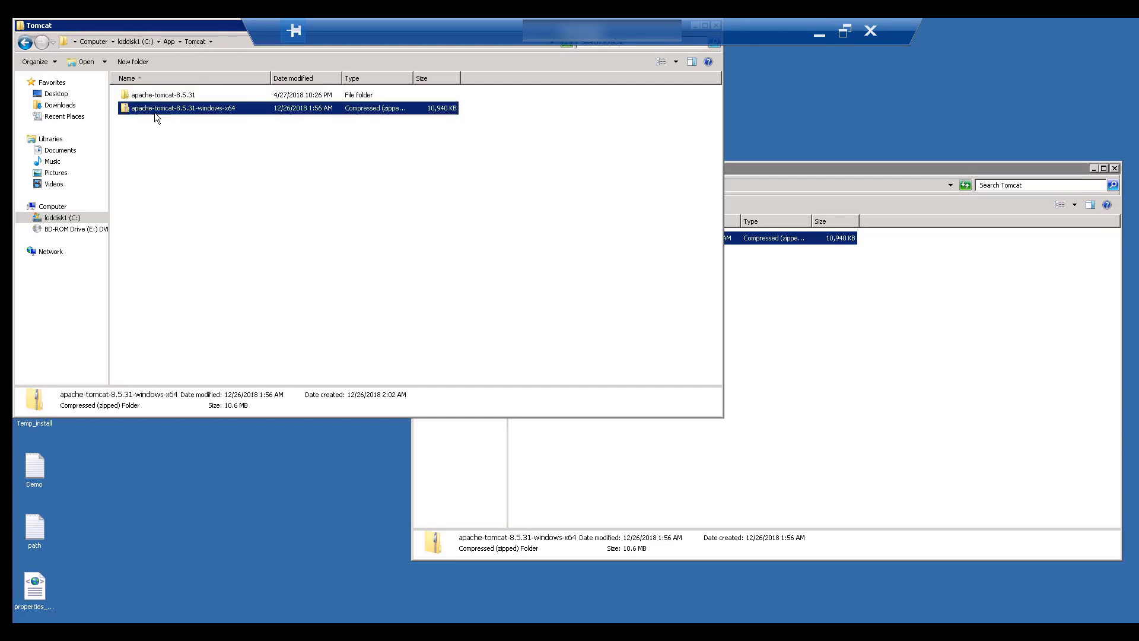
key(shift+Delete)
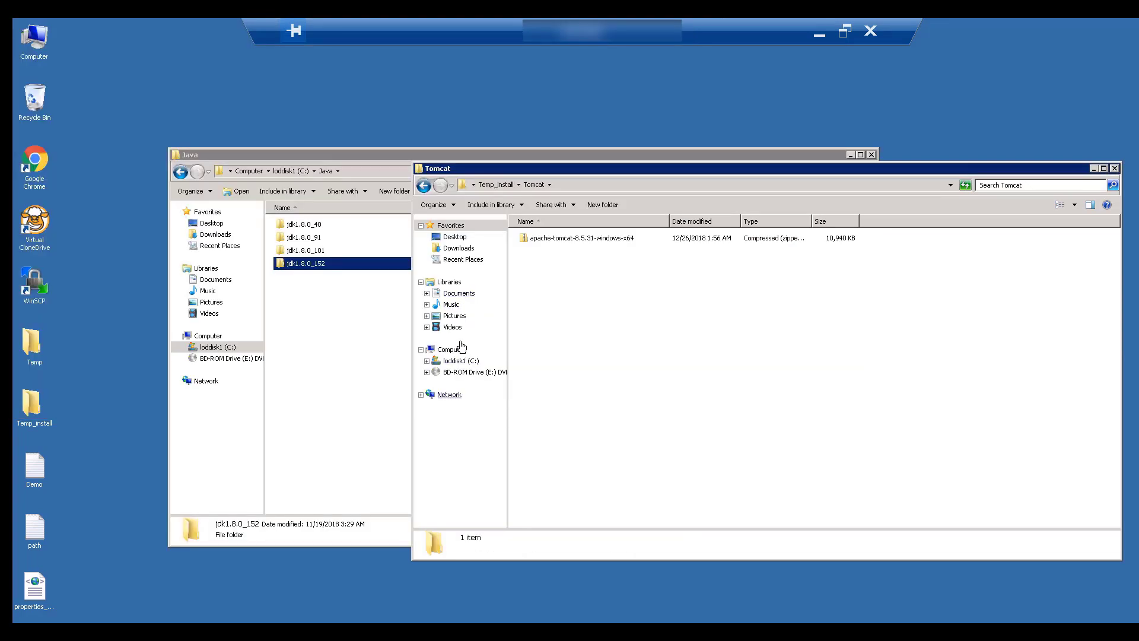
- Go from Desktop into Temp_install\Java, where the jdk-11u28-windows-x64 installer sits
click(458, 238)
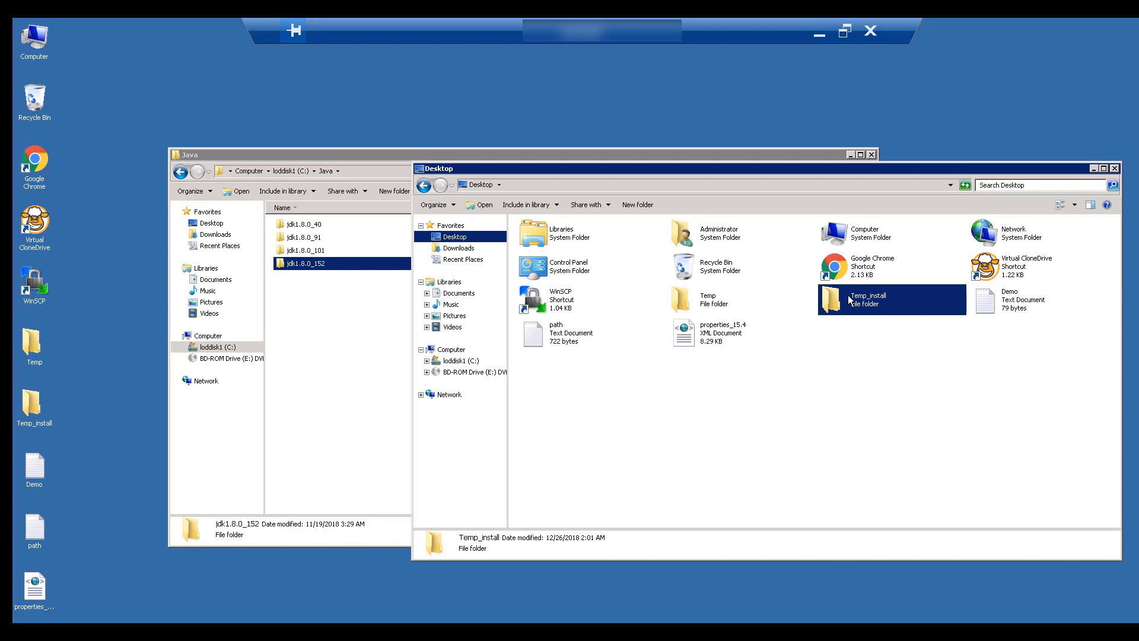
double_click(849, 300)
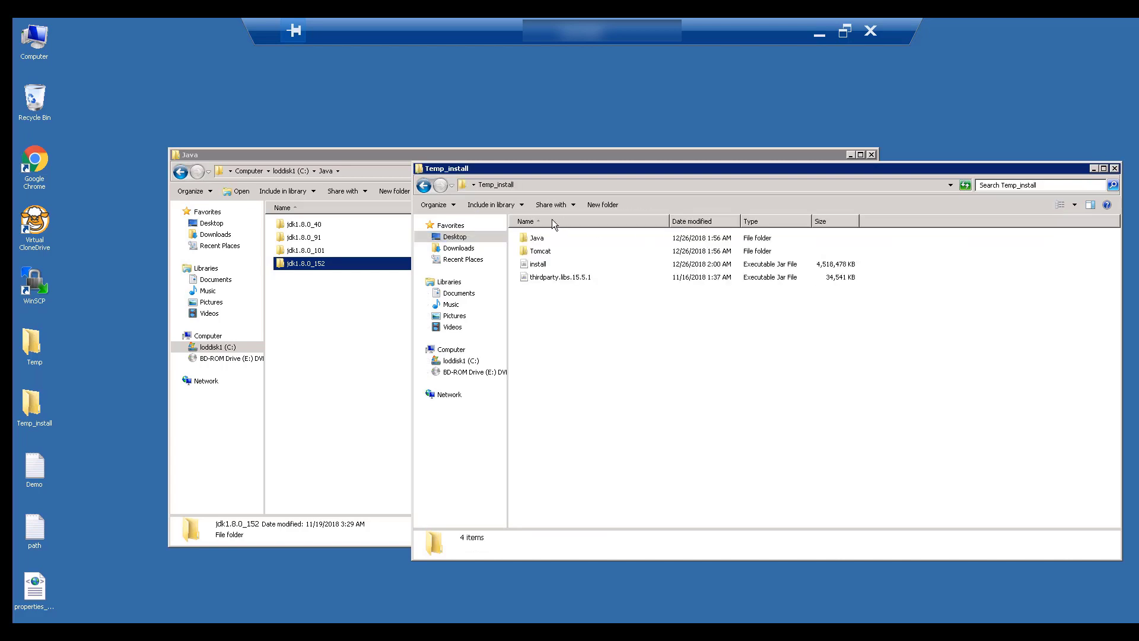
double_click(537, 238)
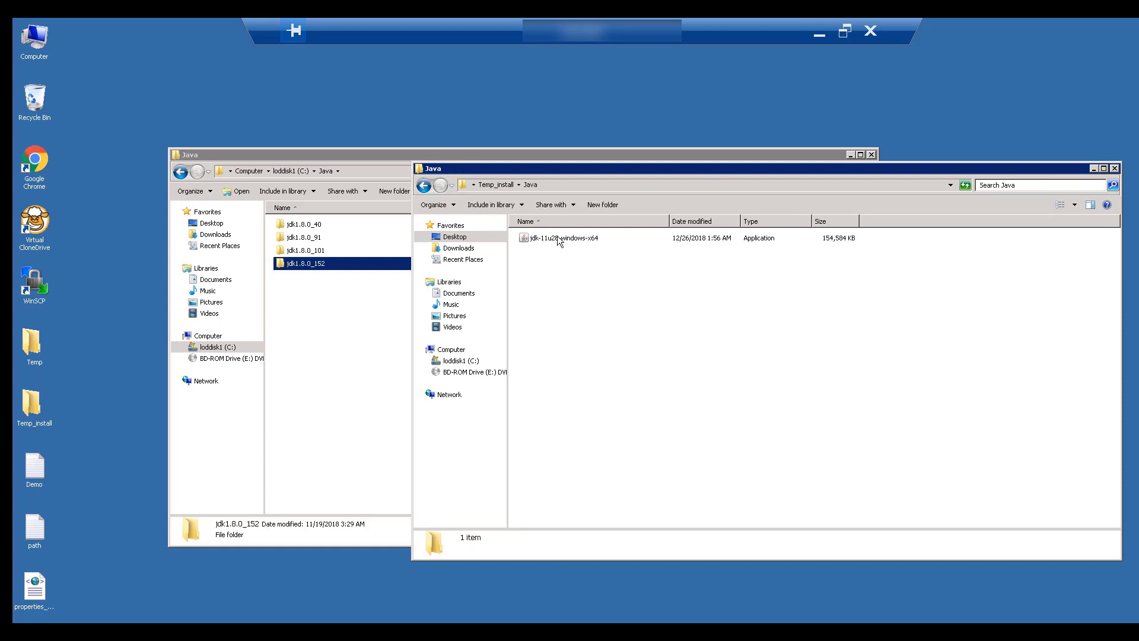
- Run the jdk-11u28-windows-x64 installer and install JDK 11 into C:\Java\jdk-11
click(557, 238)
right_click(302, 148)
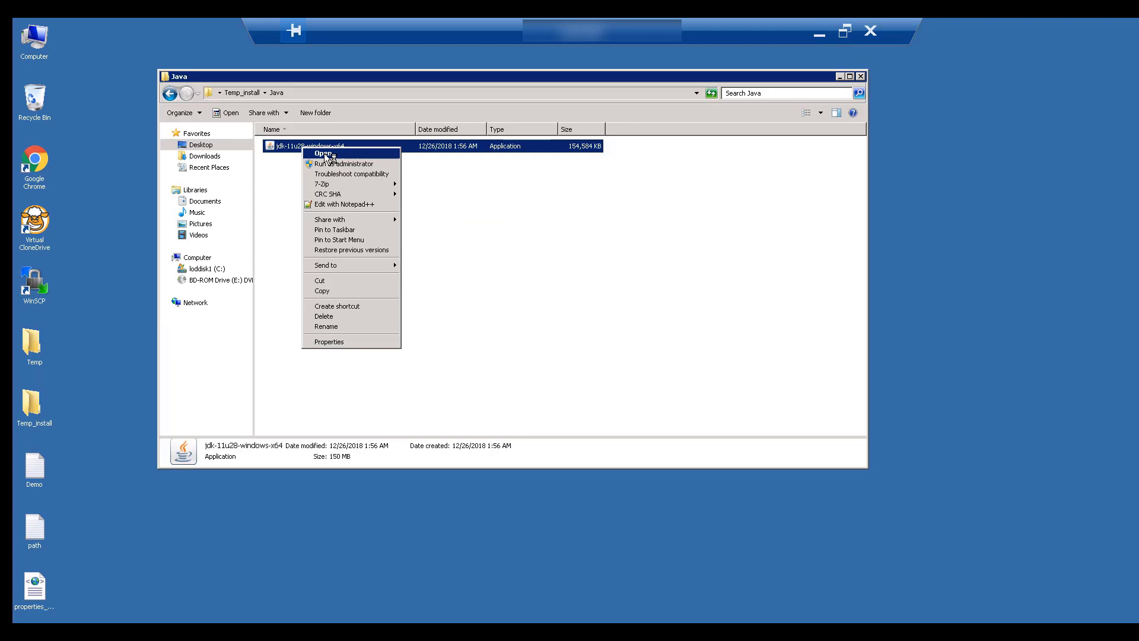
click(326, 155)
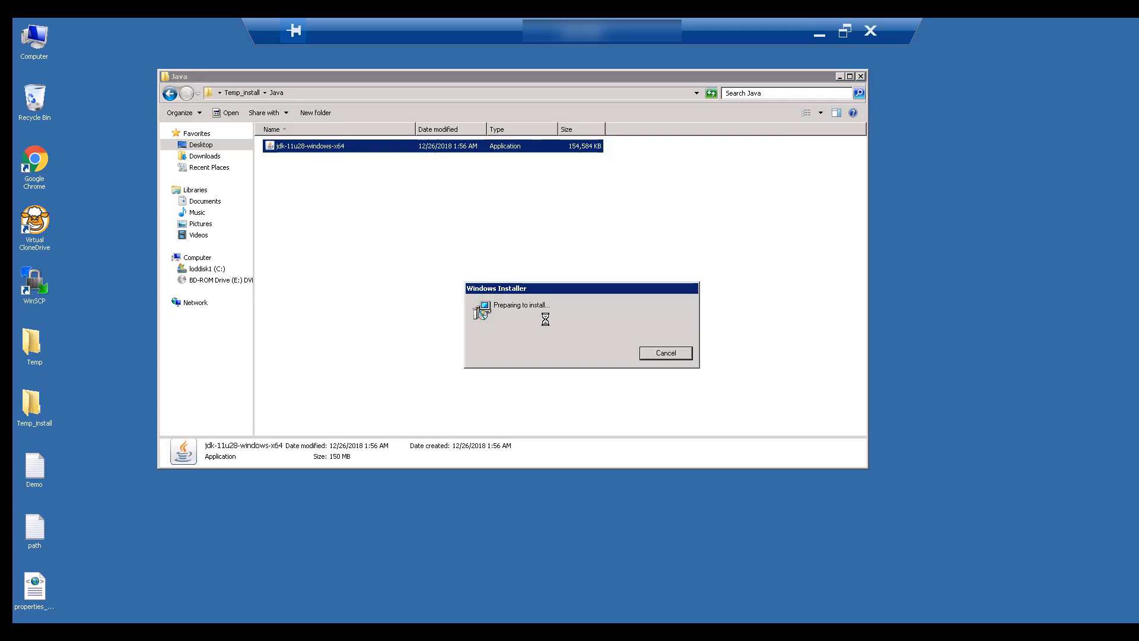
click(641, 424)
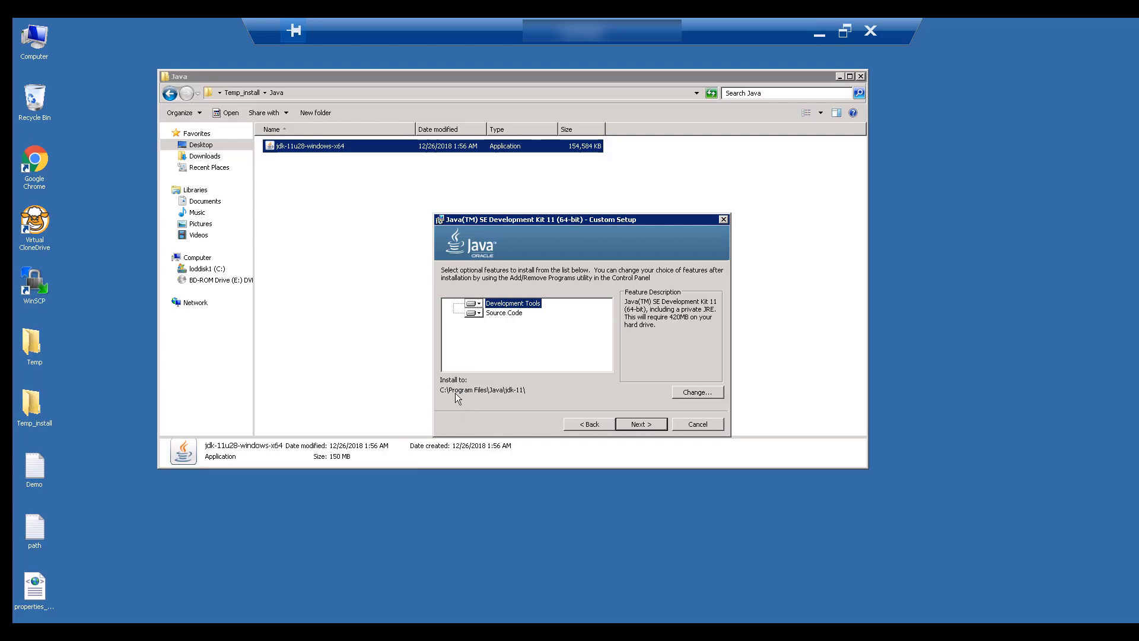
click(693, 392)
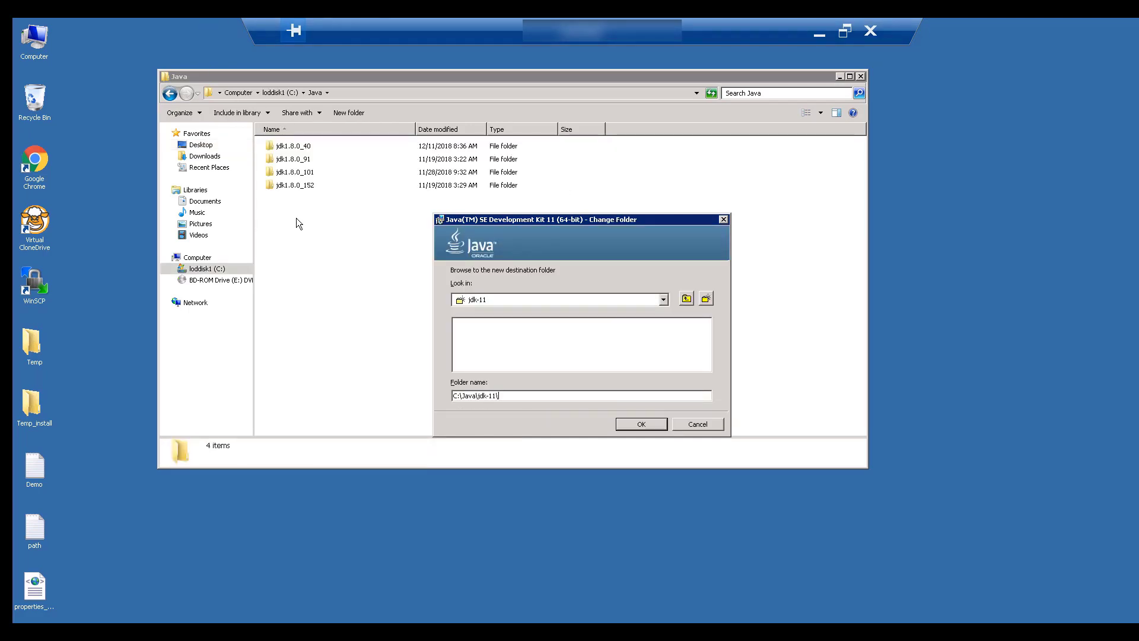
click(640, 422)
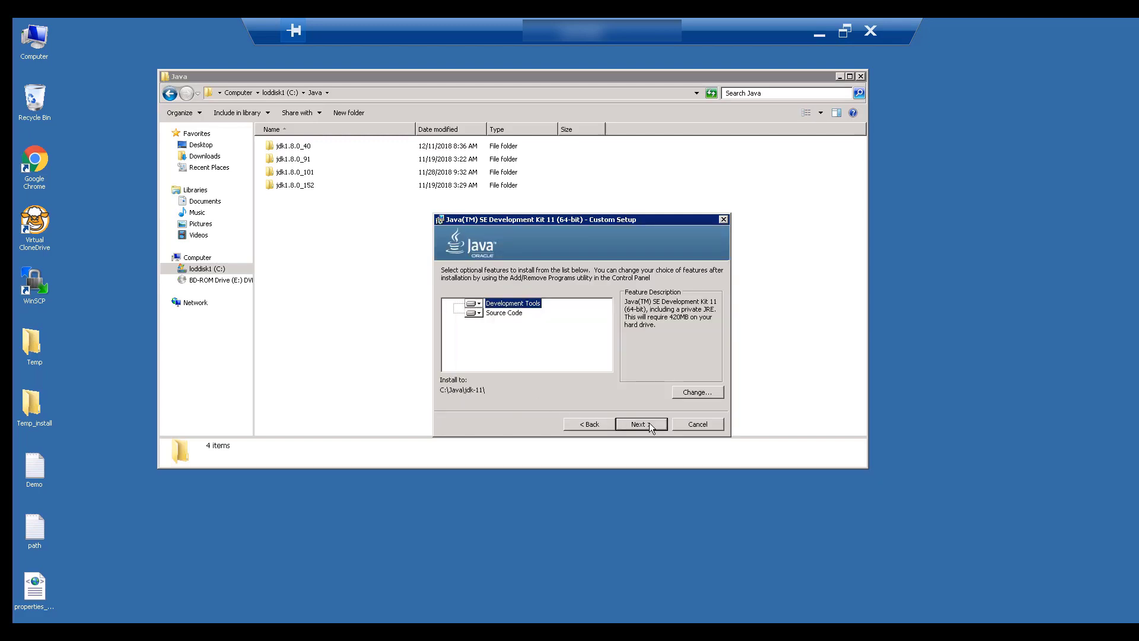
click(640, 424)
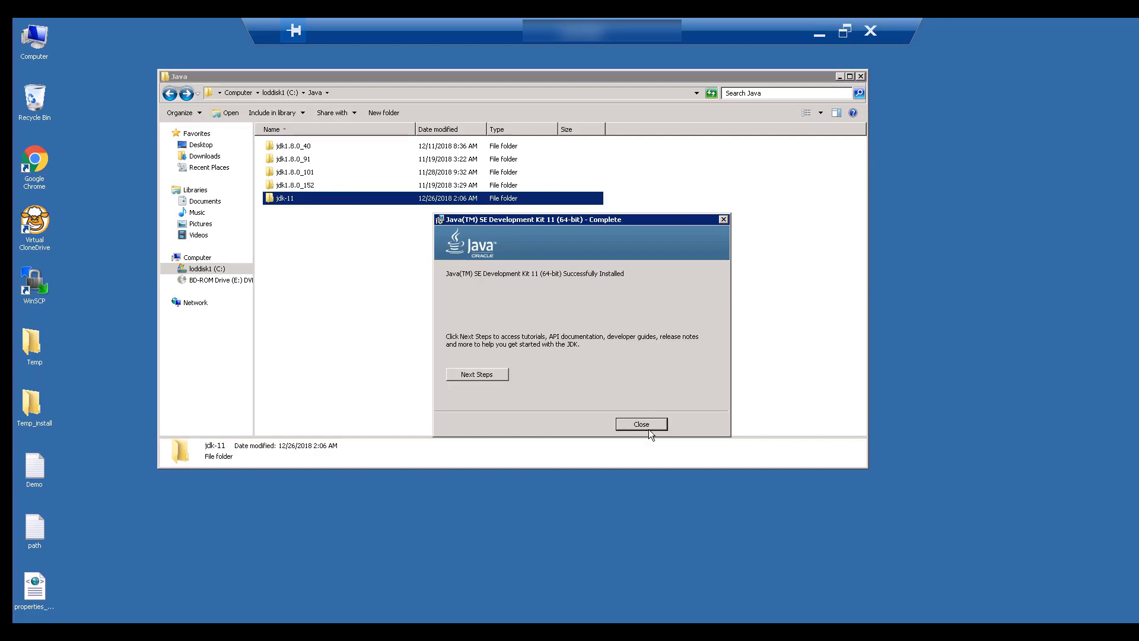
- Close the finished JDK installer and copy the C:\Java\jdk-11 folder path
click(653, 425)
key(Return)
click(257, 95)
key(ctrl+c)
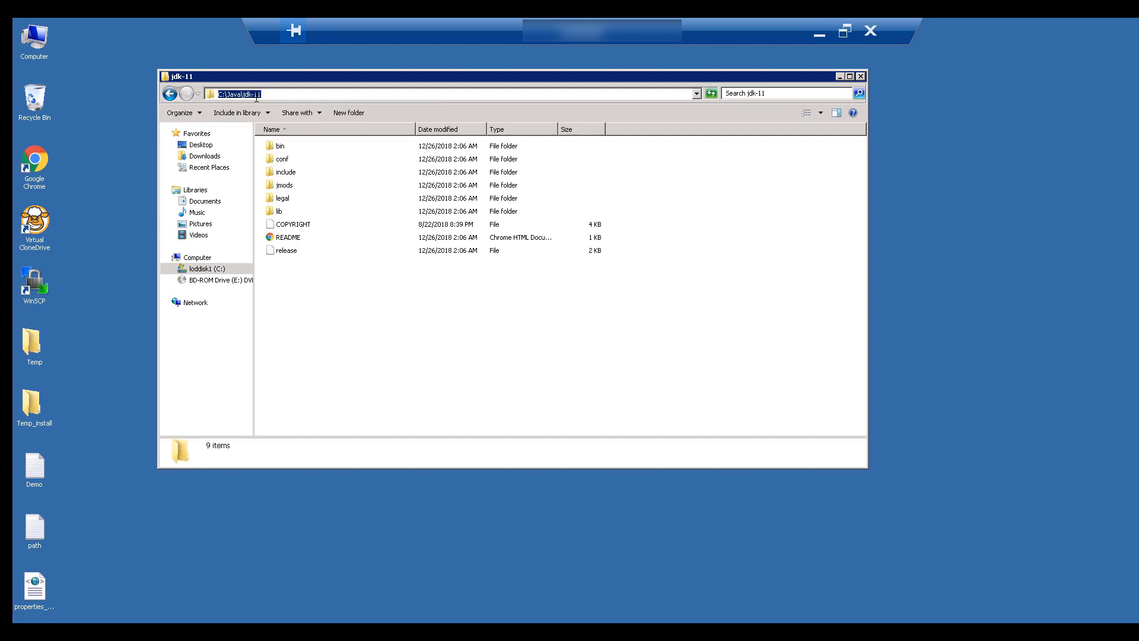
- Open Environment Variables through the Computer icon's system properties and advanced system settings
key(super+d)
right_click(30, 39)
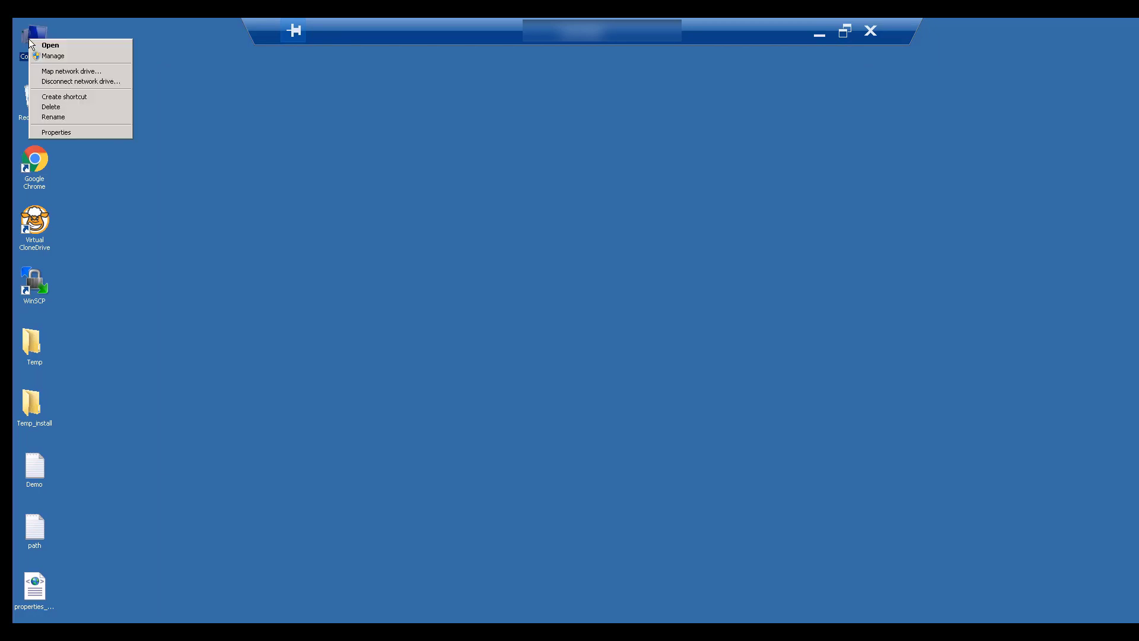
click(66, 133)
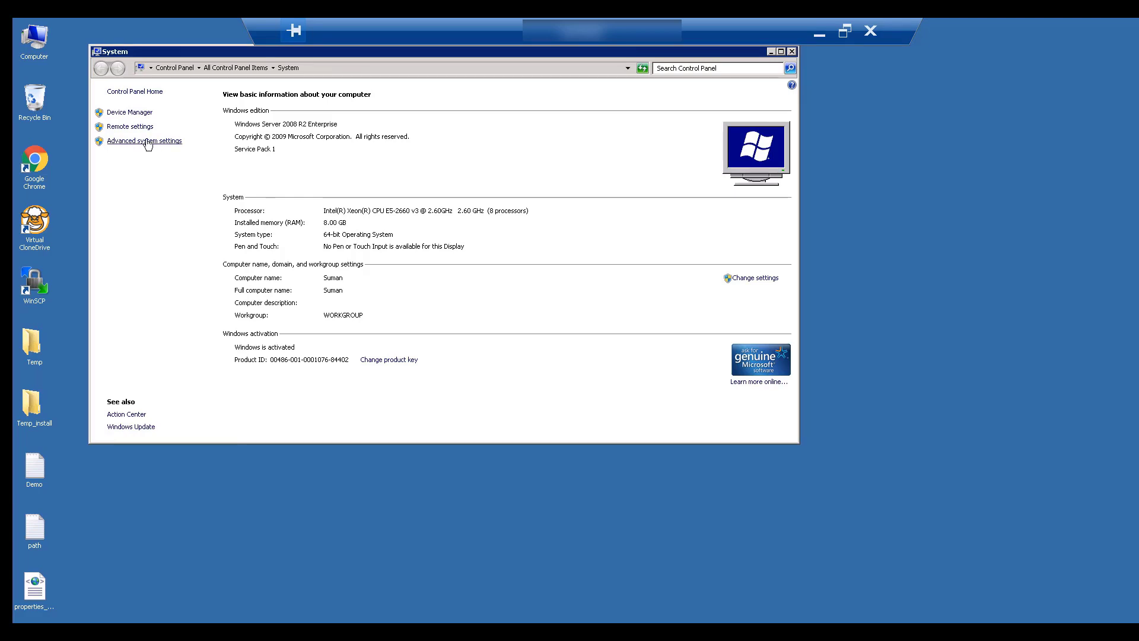
click(148, 141)
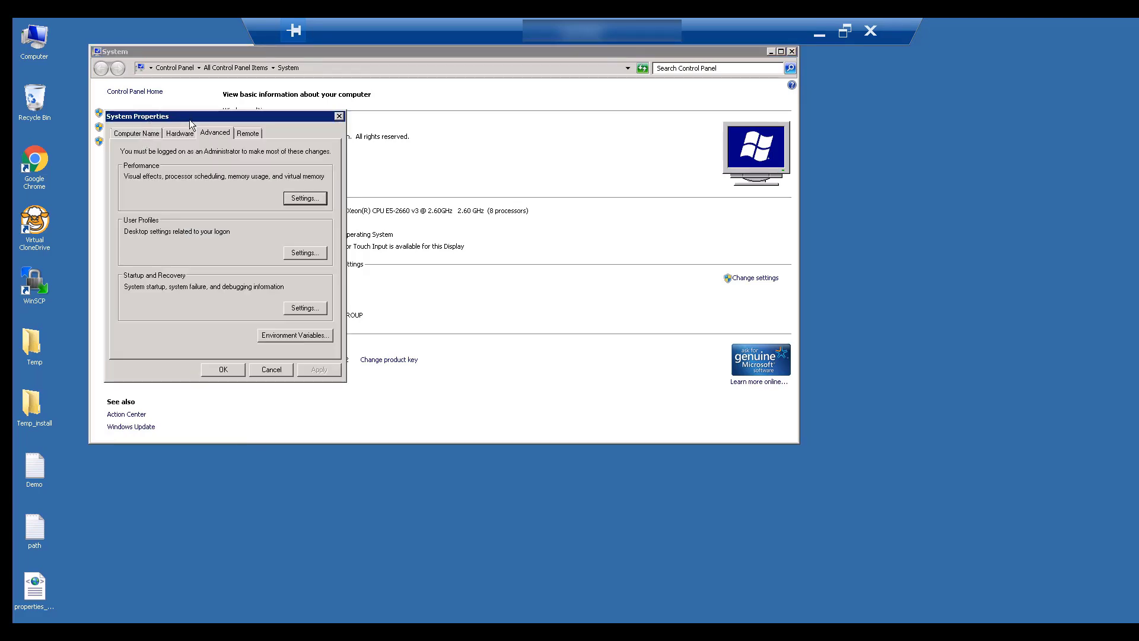
drag(190, 120, 436, 146)
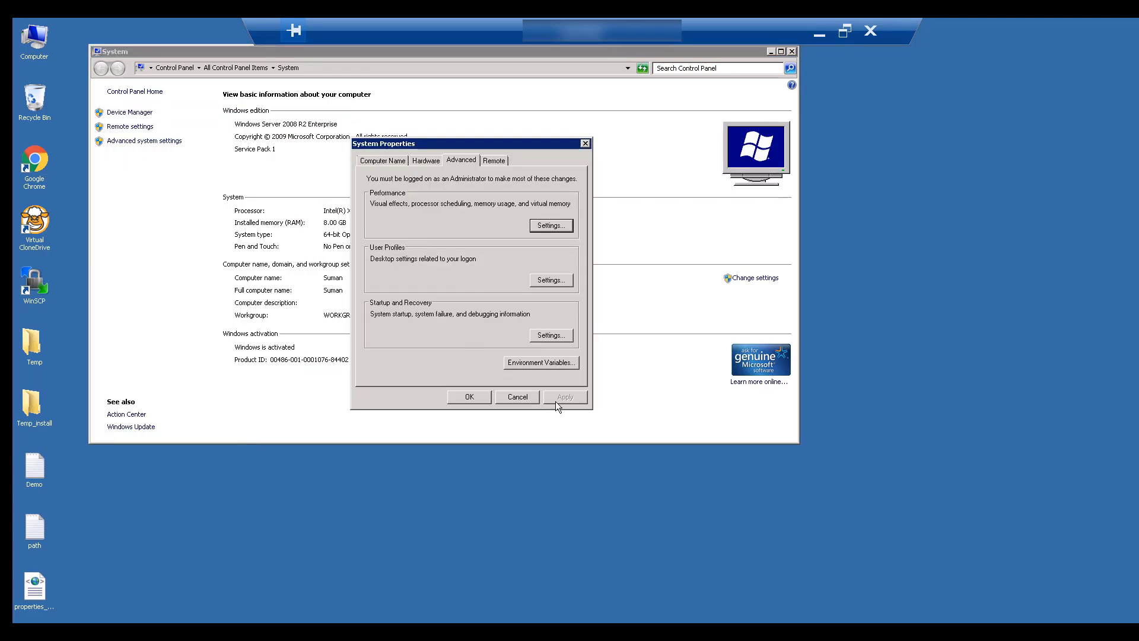
click(543, 362)
- Change the JAVA_HOME system variable to C:\Java\jdk-11 and save it
click(401, 331)
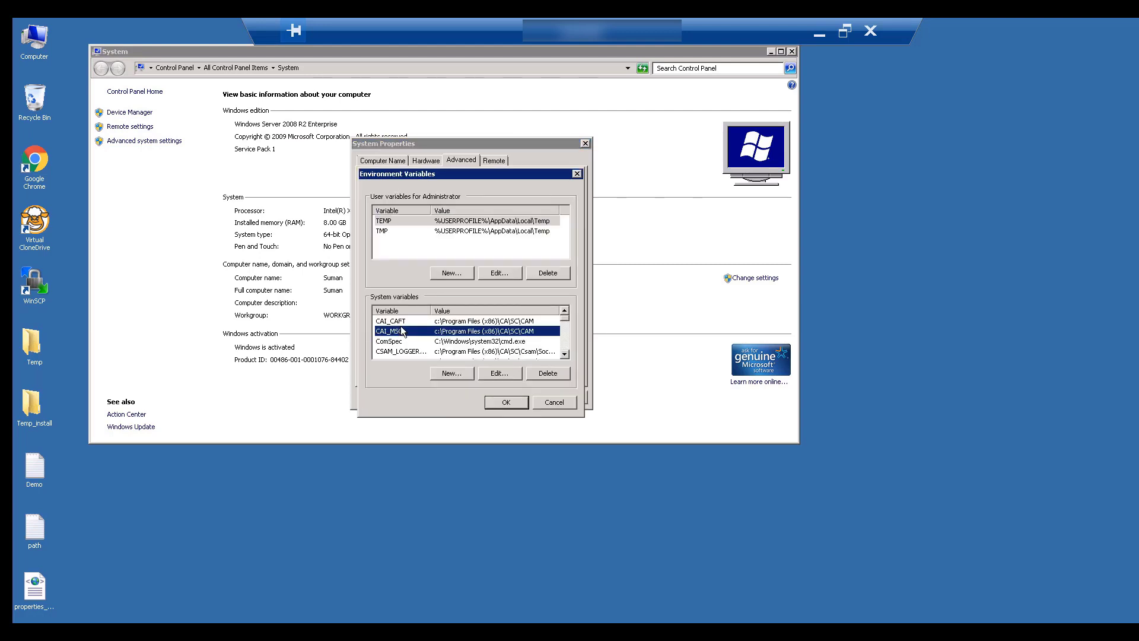
key(j)
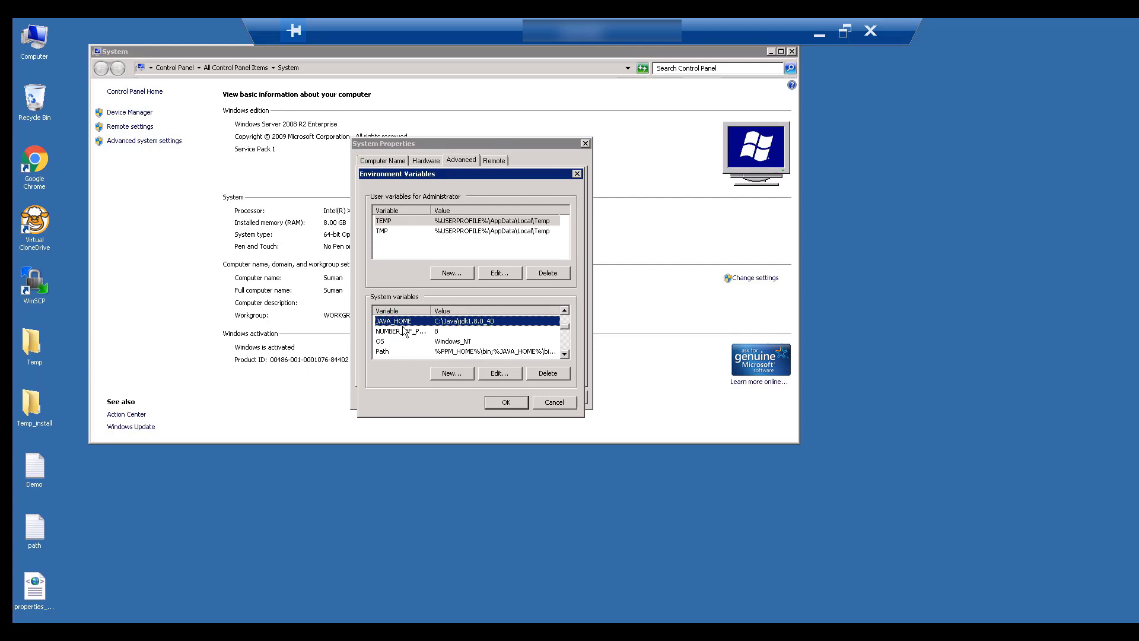
click(499, 373)
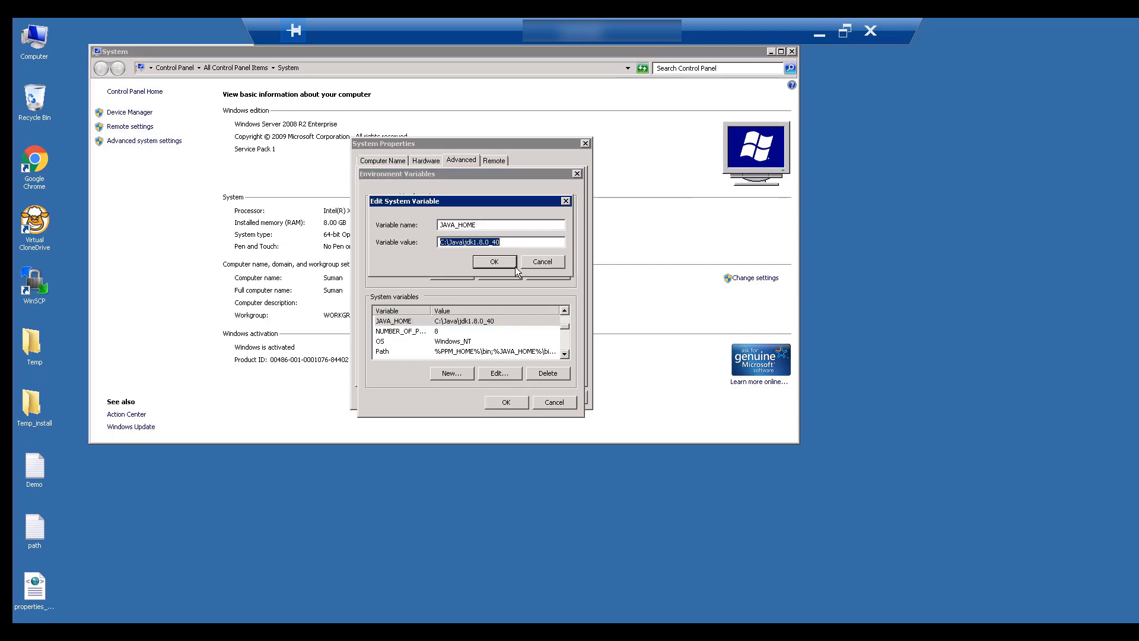
key(ctrl+v)
click(501, 261)
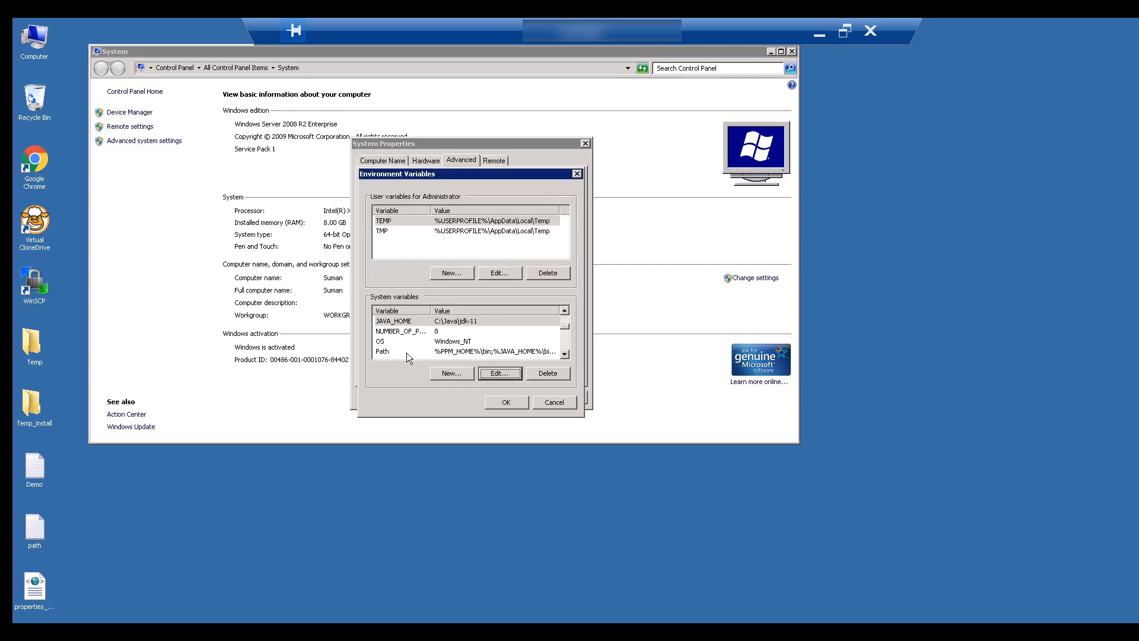
- Open the Path variable for editing and launch Notepad++ from the Start search
click(391, 351)
click(502, 374)
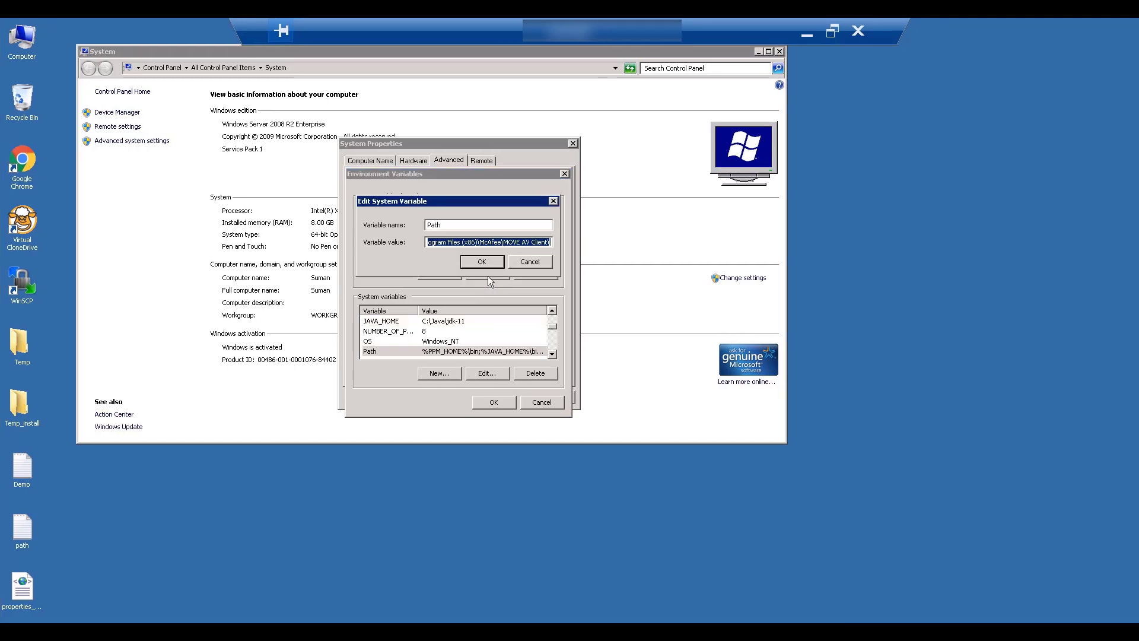
key(super)
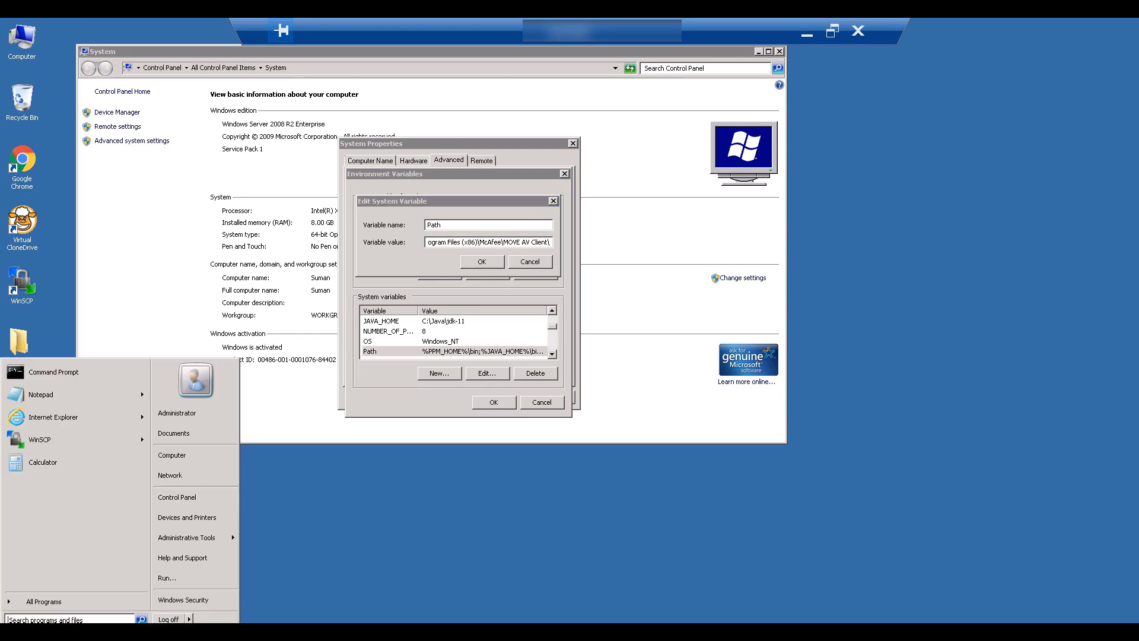
text(note)
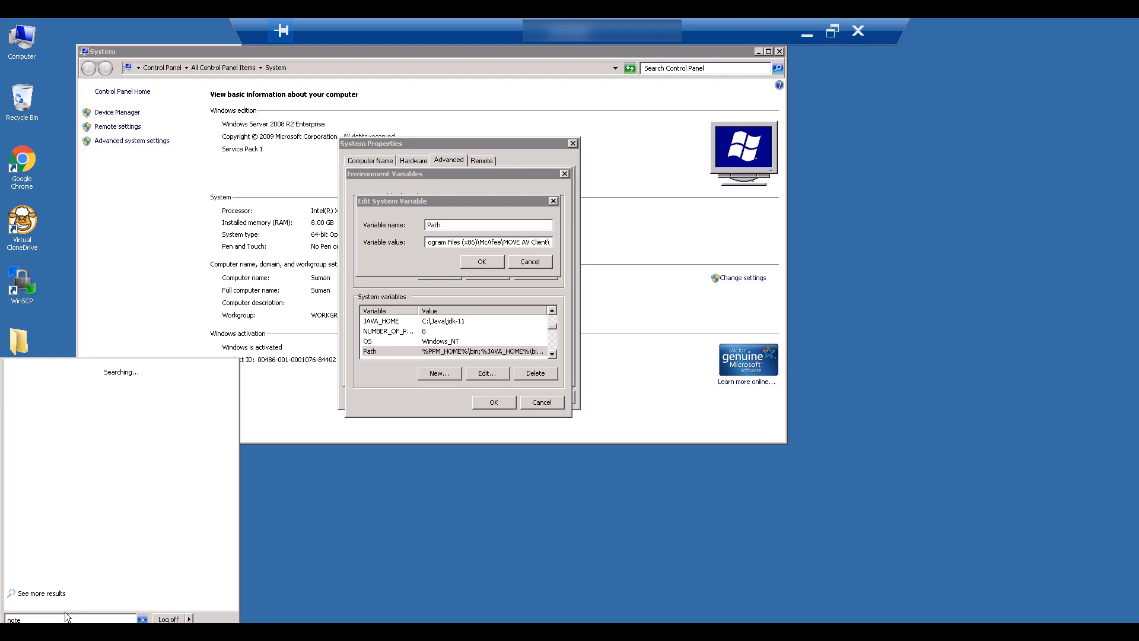
text(pad)
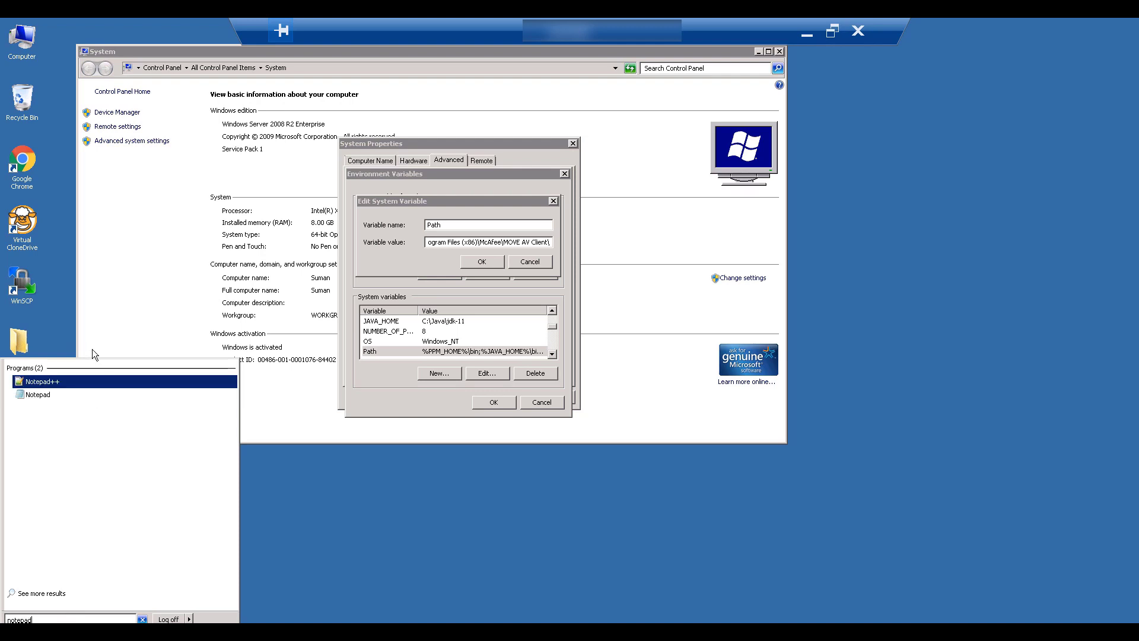
click(44, 382)
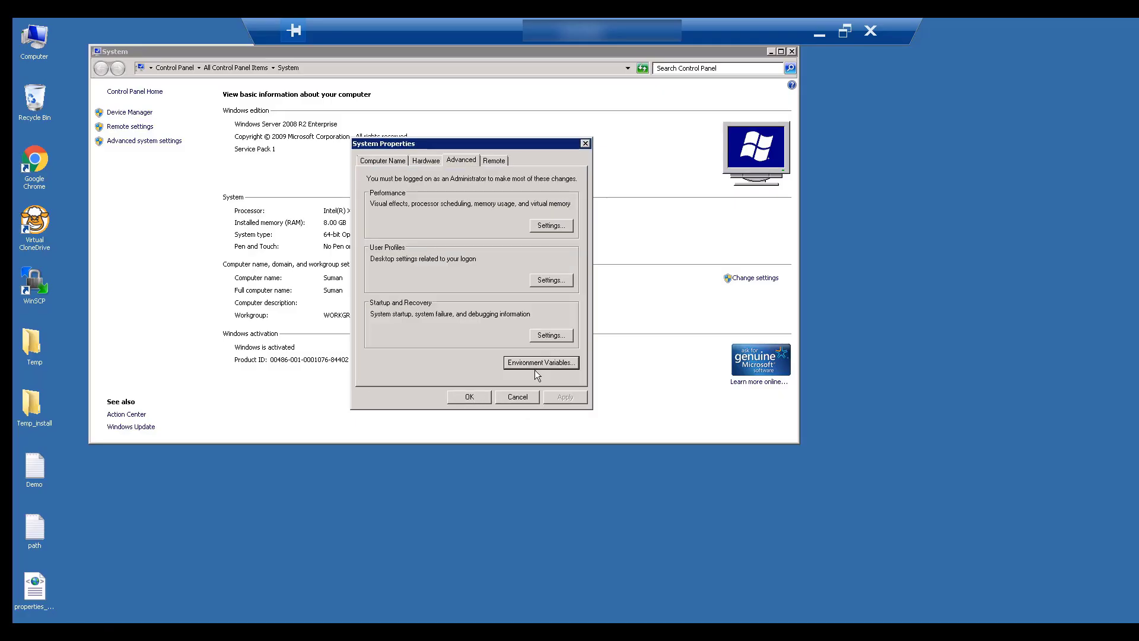
- Close the System window and run java -version in Command Prompt
click(791, 51)
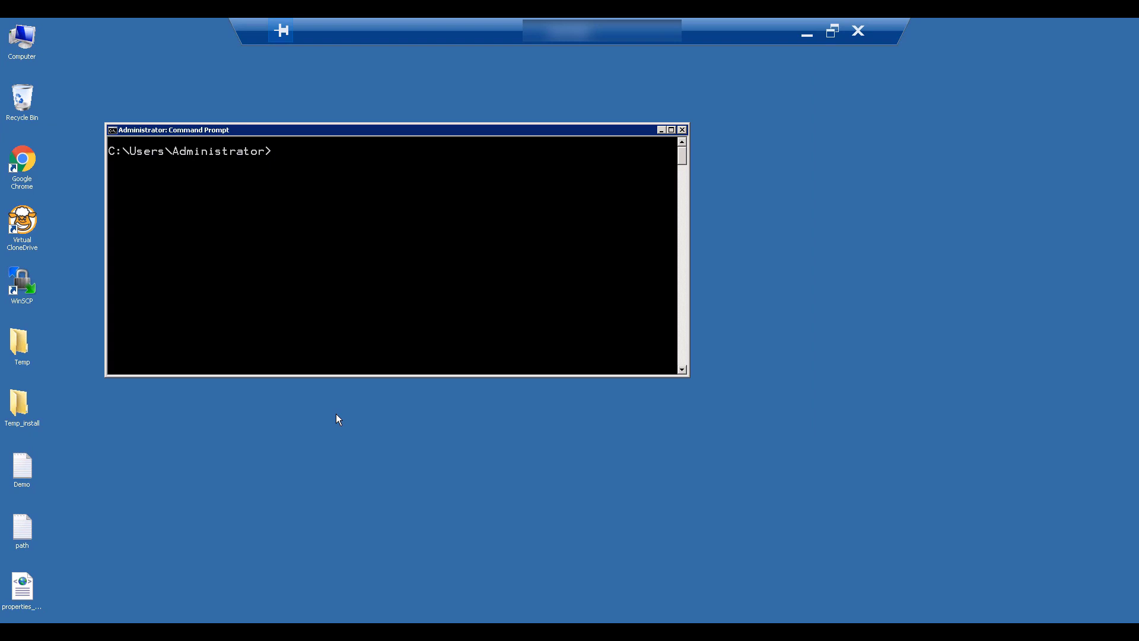
text(java -version)
key(Return)
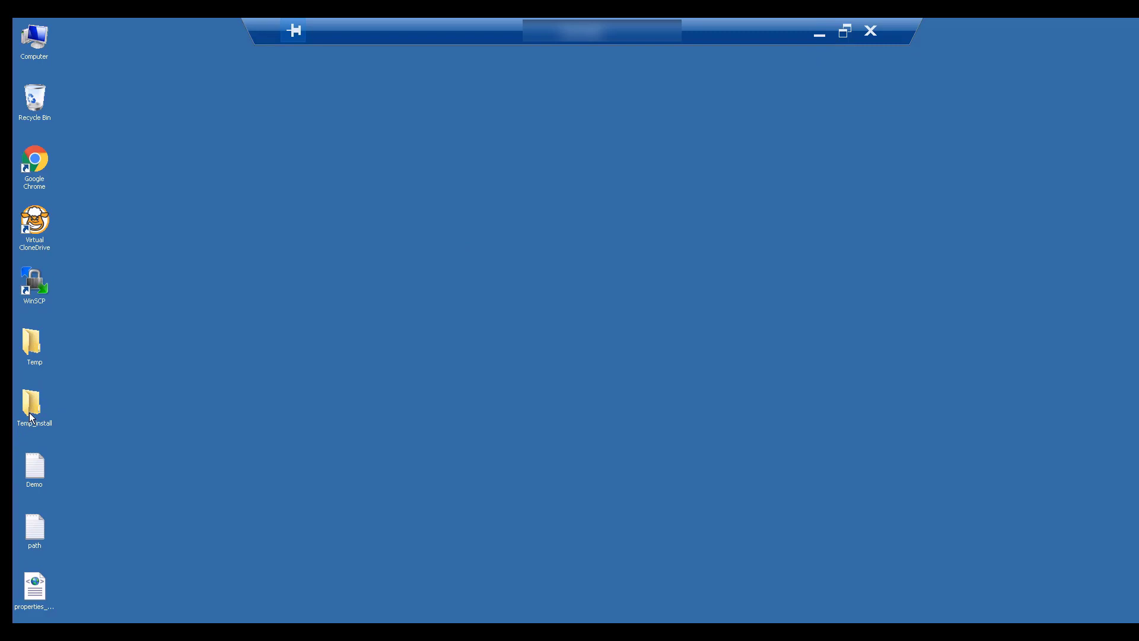
- Create a new folder named Install inside Temp_install
double_click(30, 414)
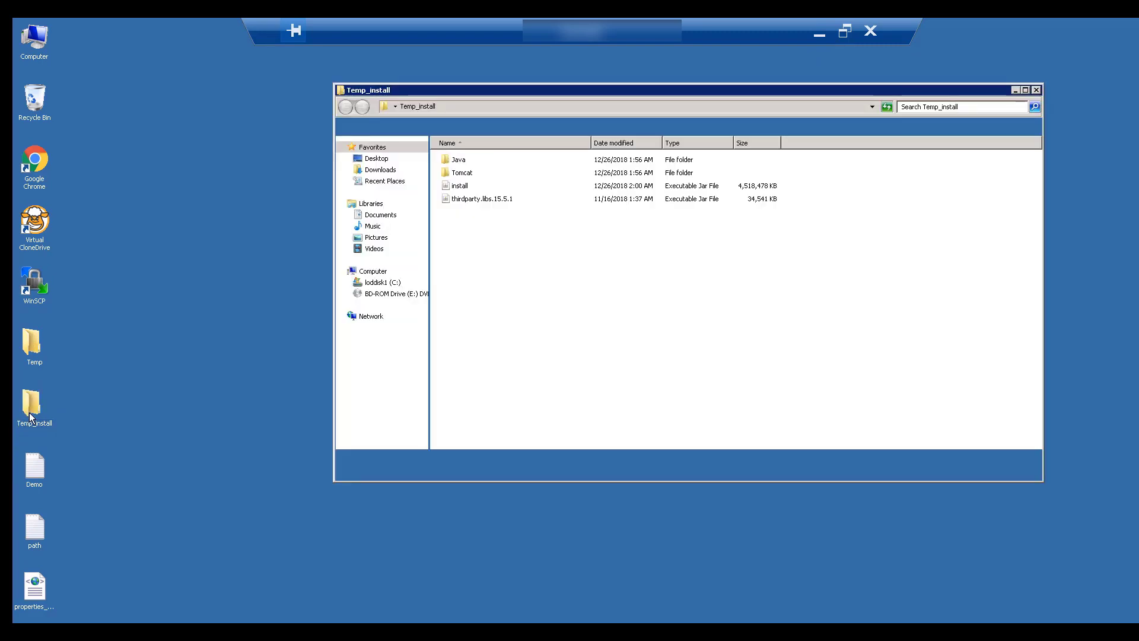
click(464, 189)
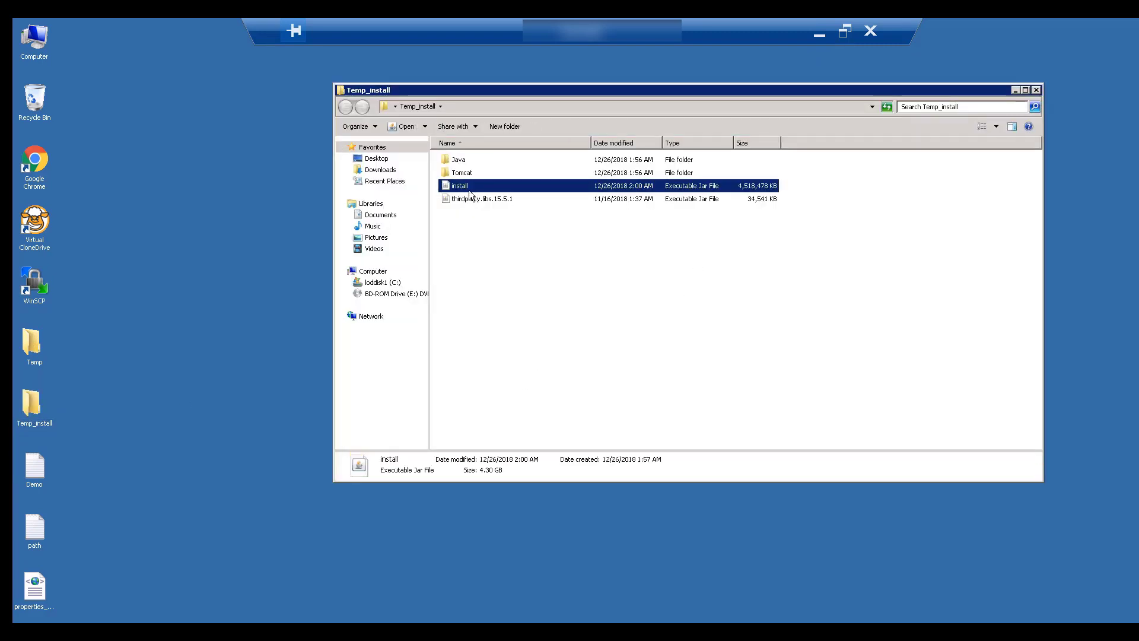
right_click(473, 256)
mouse_move(541, 375)
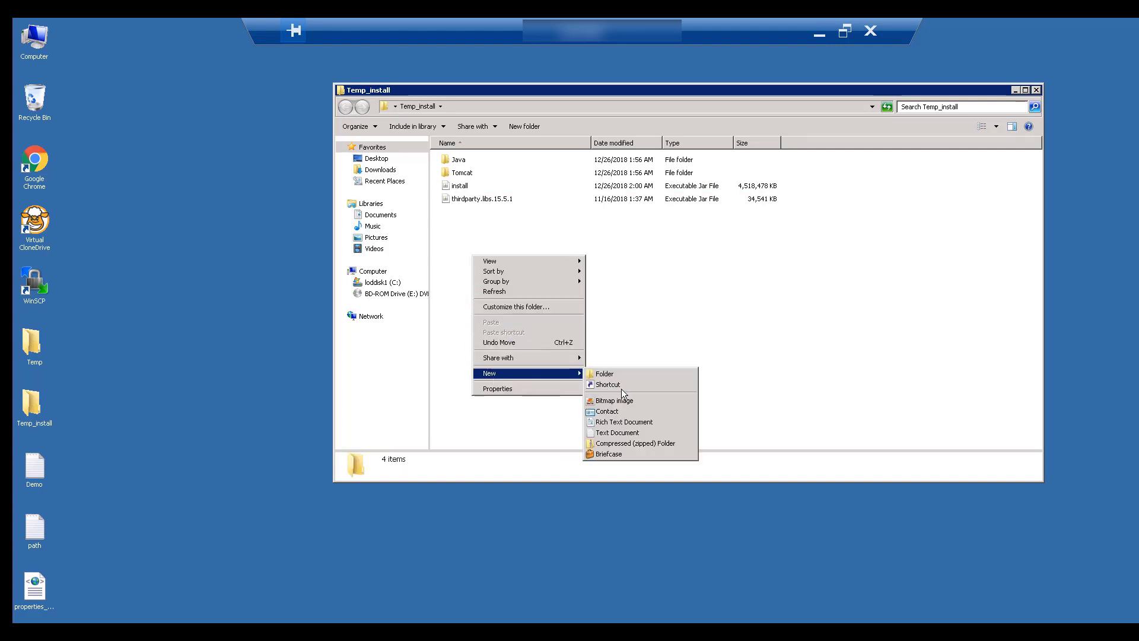
click(617, 372)
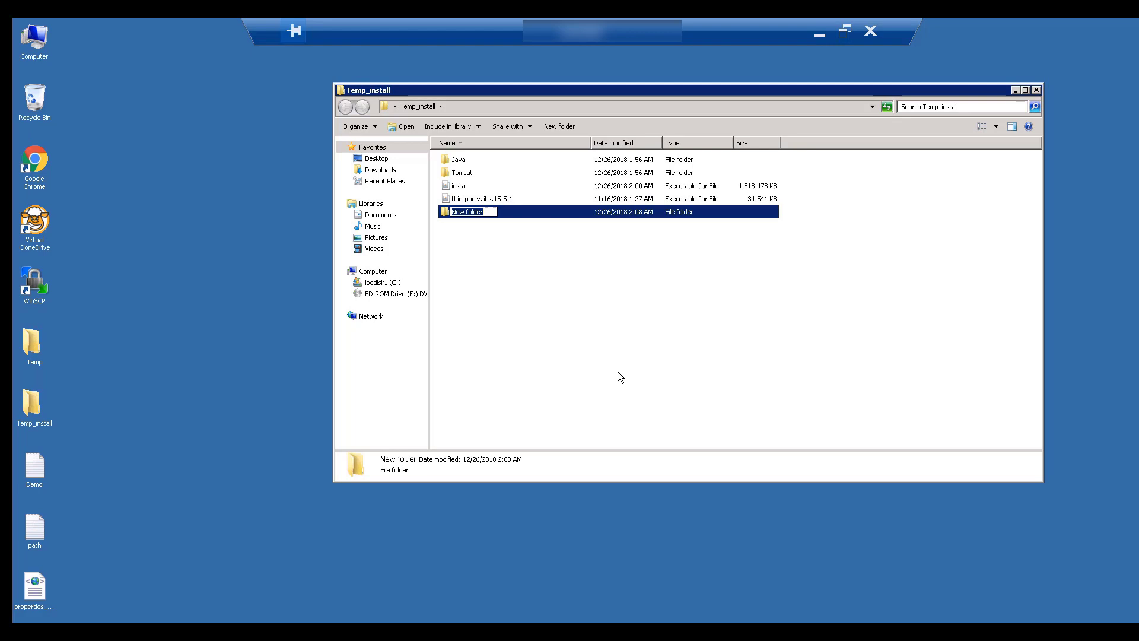
text(Ins)
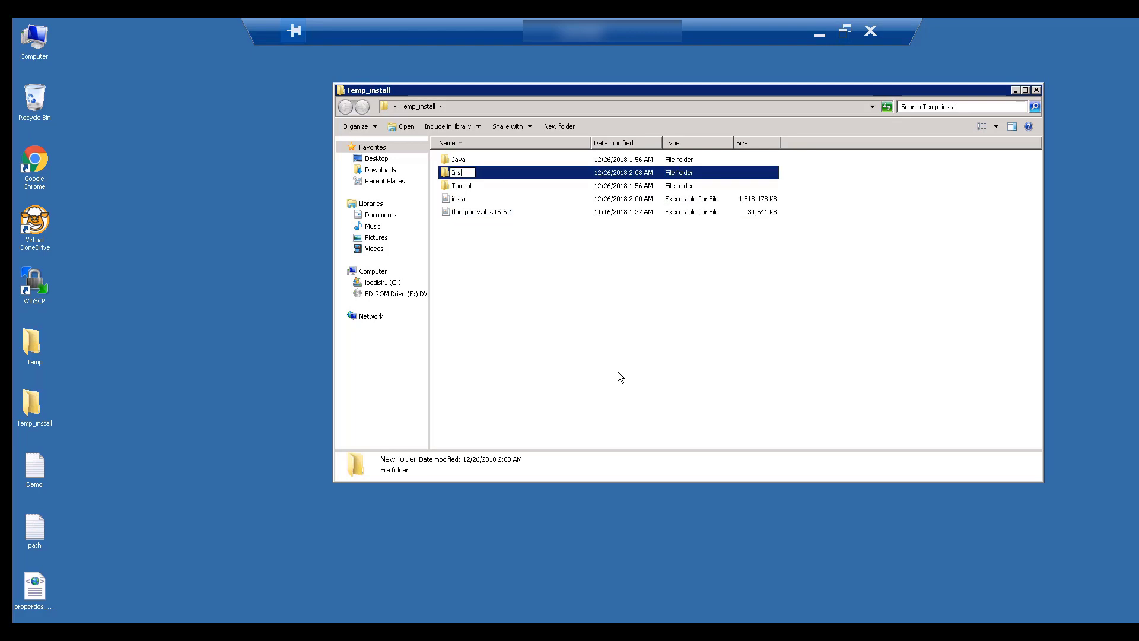
text(rtall)
key(Return)
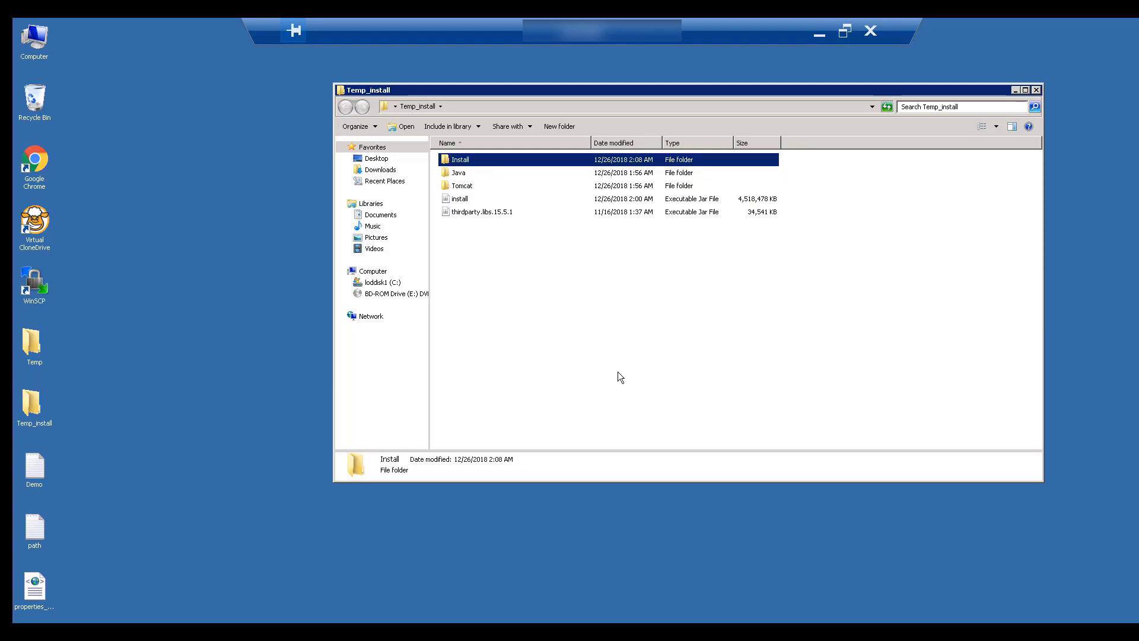
- Paste the install jar file into the new Install folder
click(469, 200)
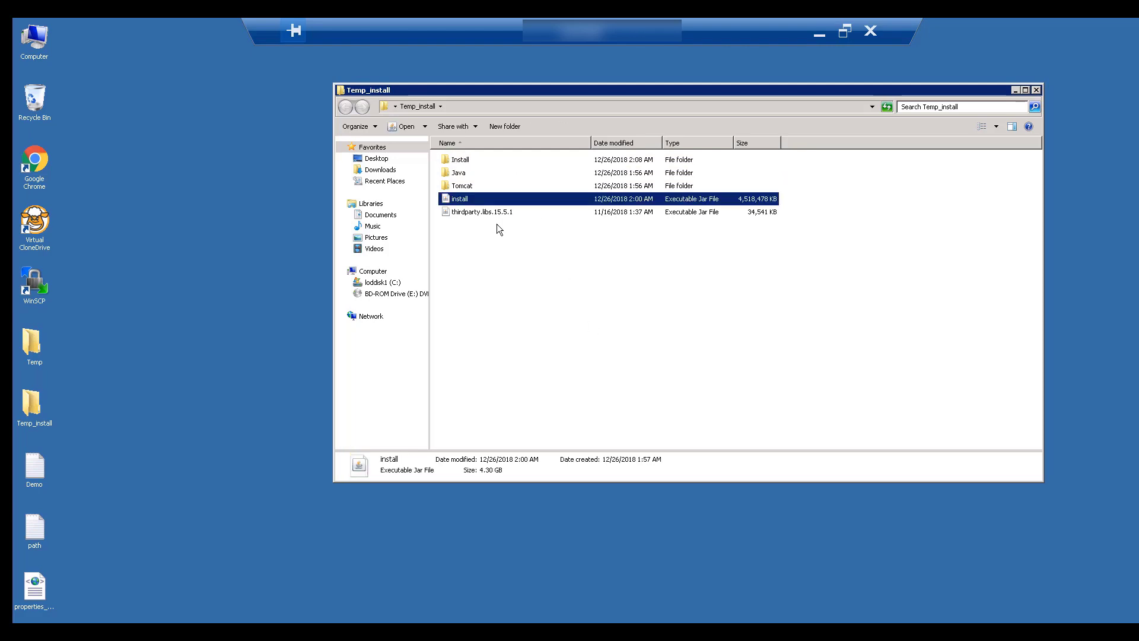
double_click(476, 159)
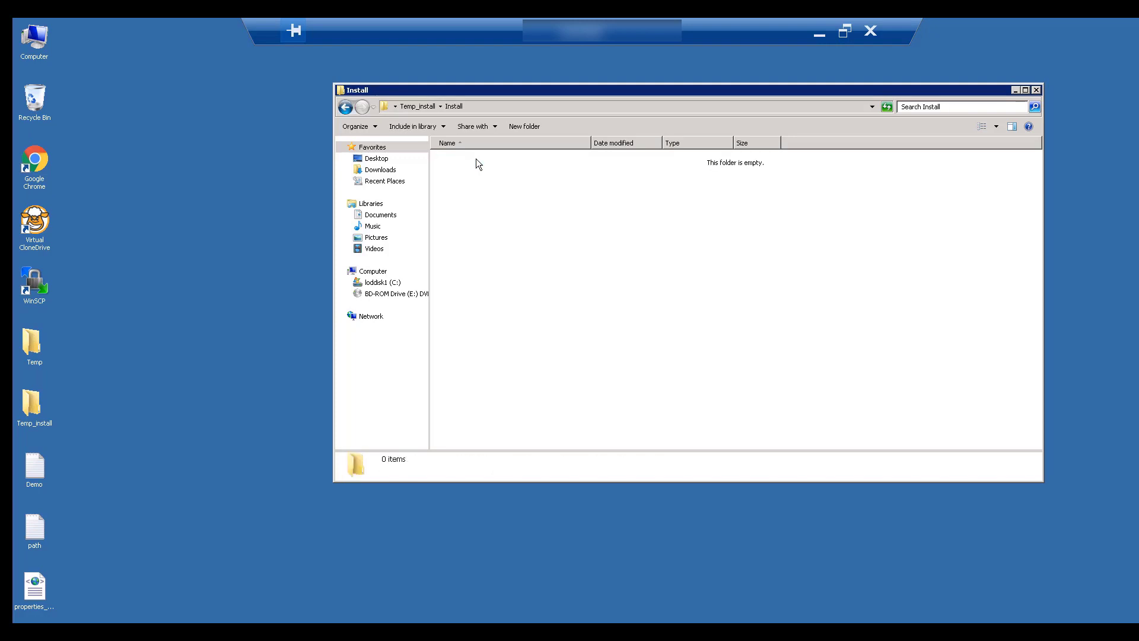
key(ctrl+v)
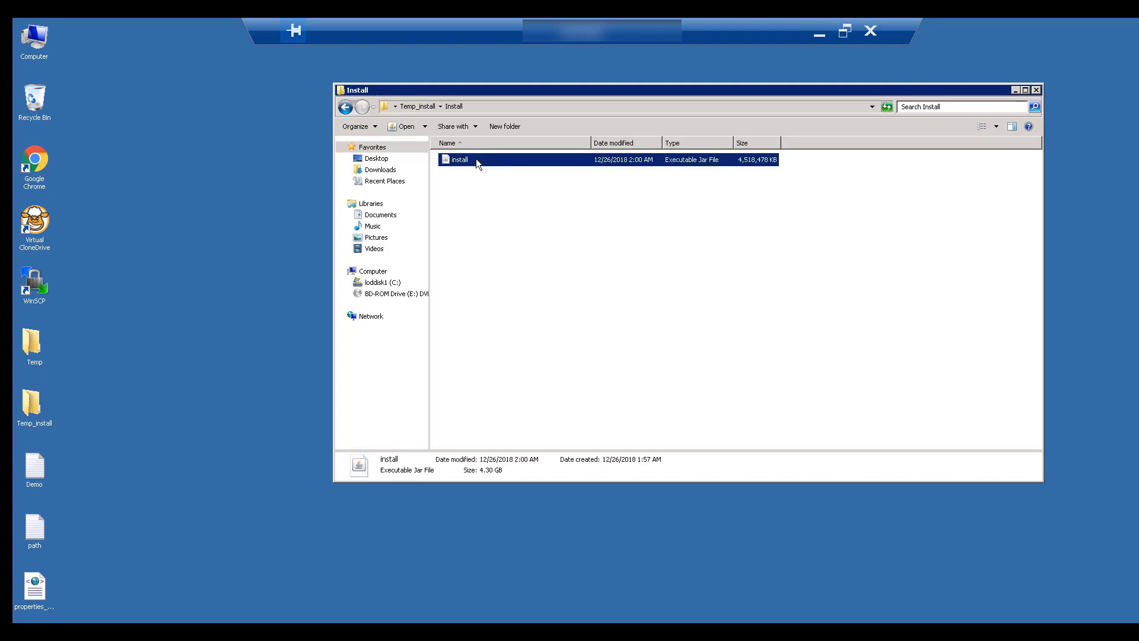
- Open a Command Prompt in the Install folder and run jar -xvf install.jar
click(515, 110)
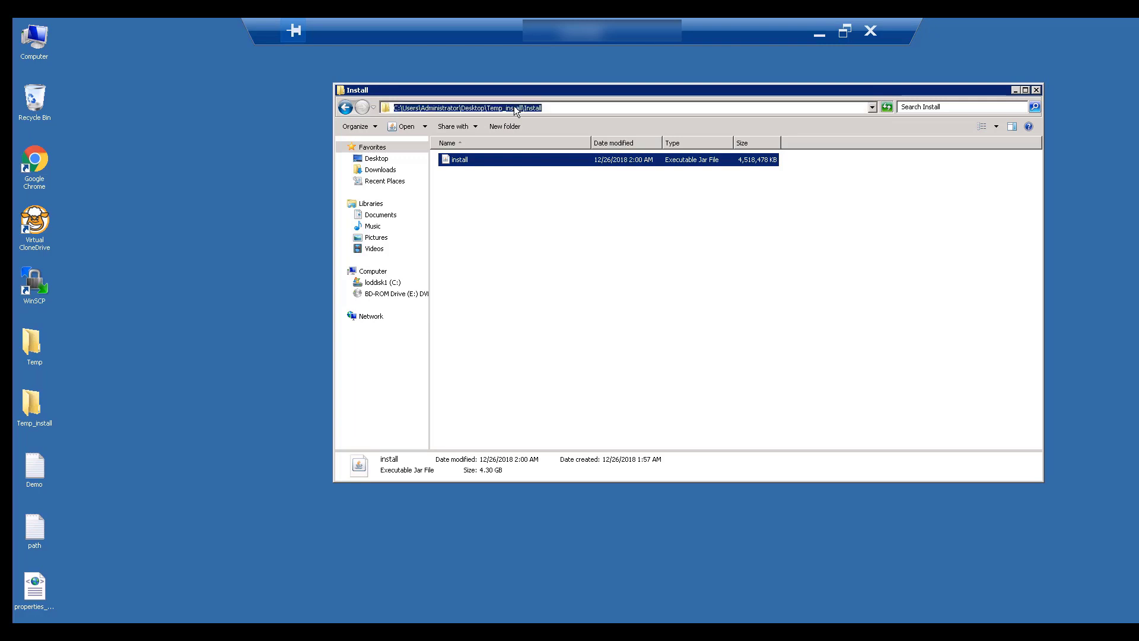
text(cmd)
key(Return)
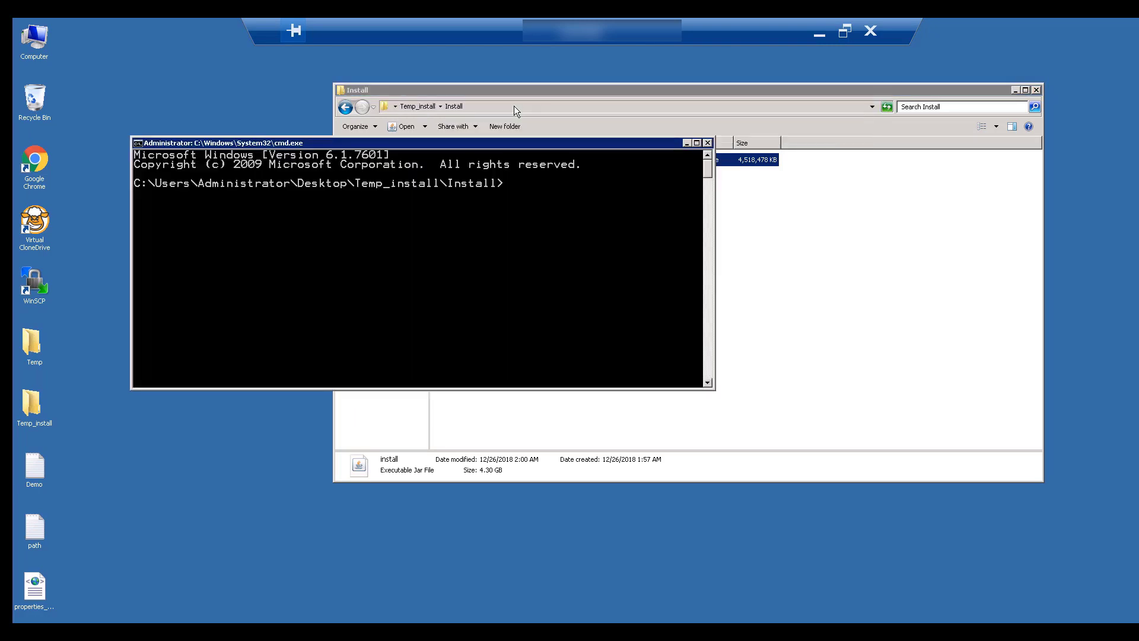
text(jar -xvf install.jar)
key(Return)
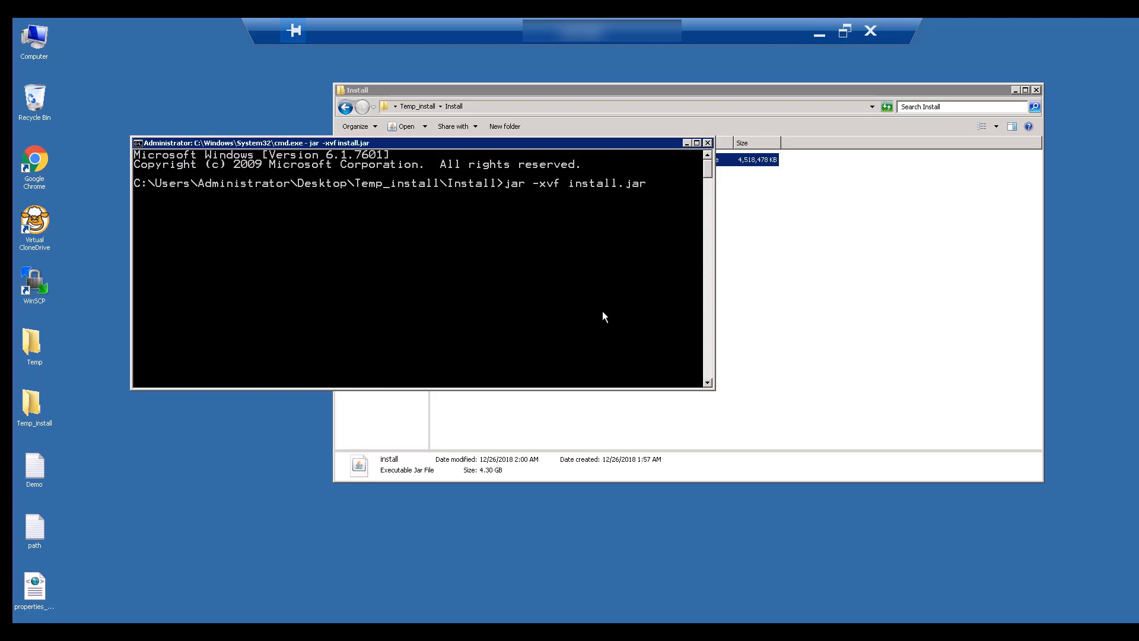